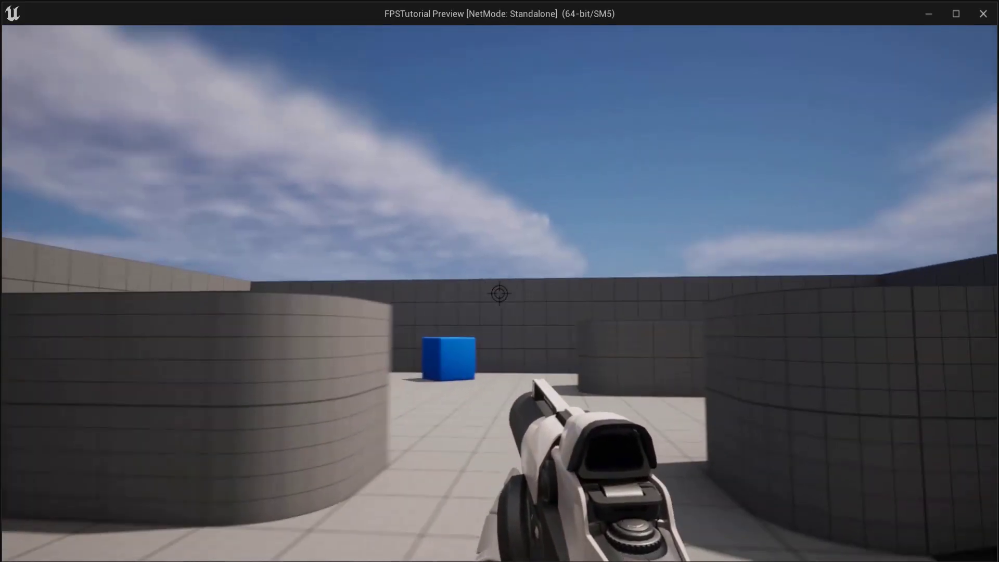
Step: Test-fire three projectiles and walk toward the blue cubes, then switch to the crosshair picture
click(500, 293)
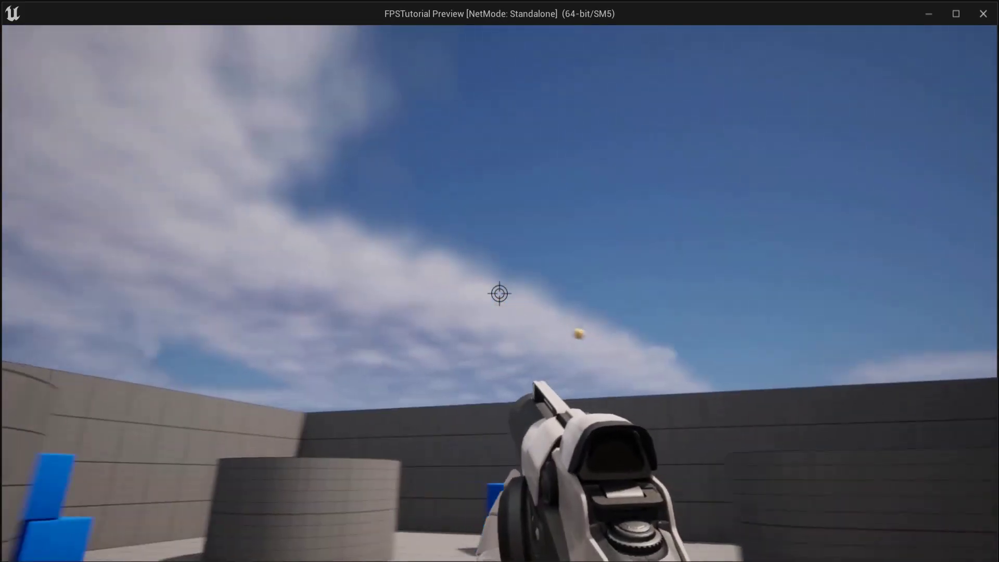
click(500, 293)
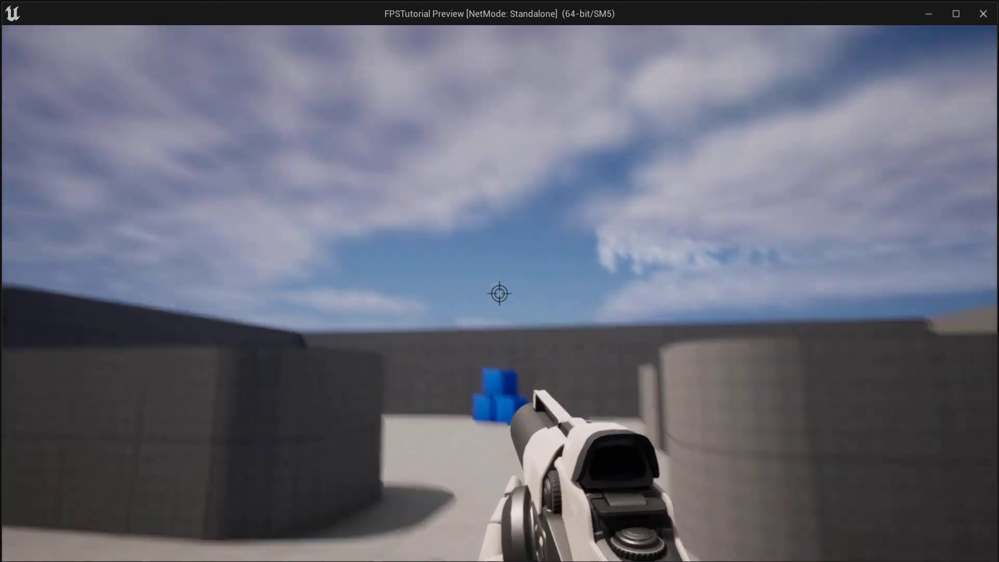
click(500, 293)
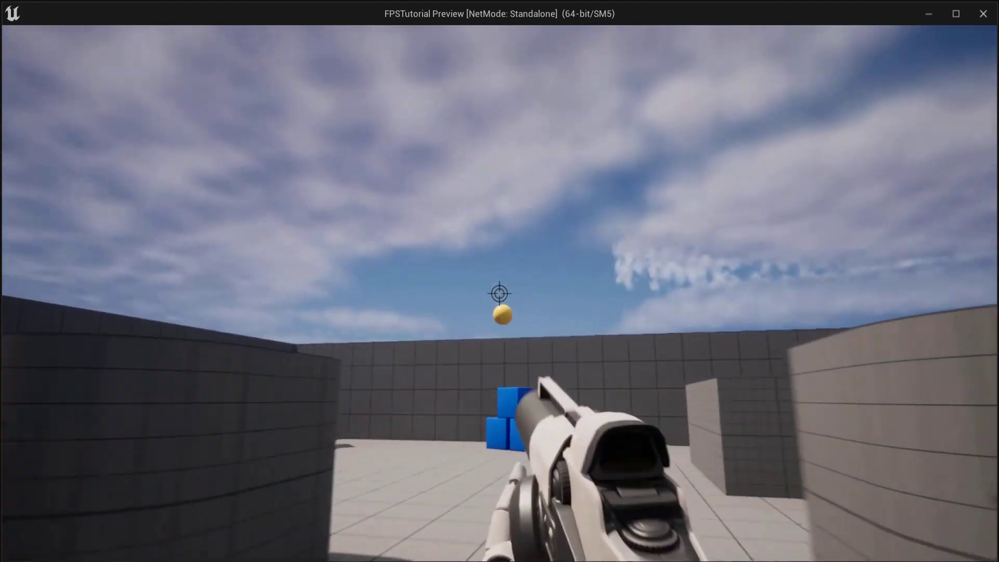
key(w)
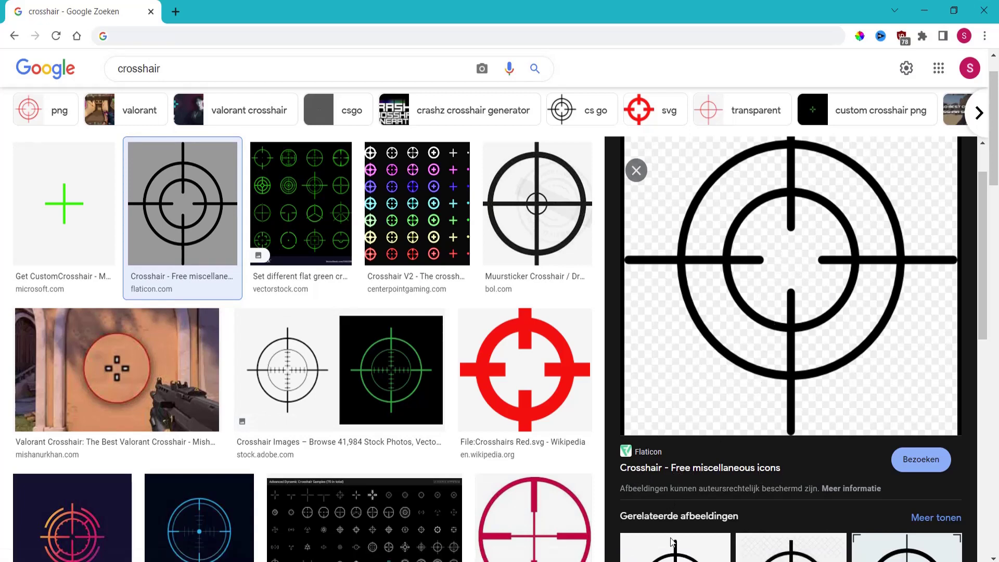
key(alt+Tab)
key(alt+Tab)
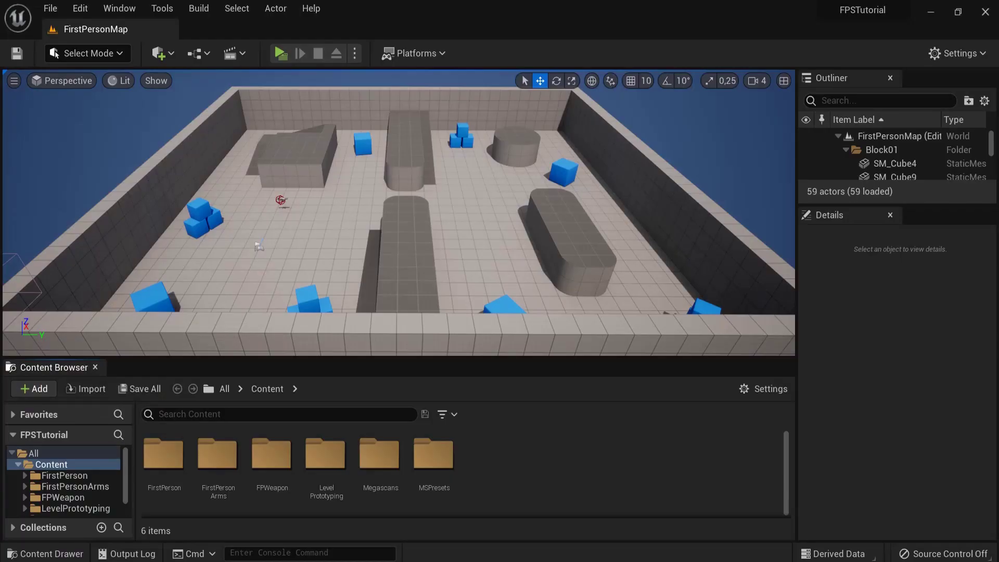
Step: Create a new folder named UI in Content and open it
right_click(485, 461)
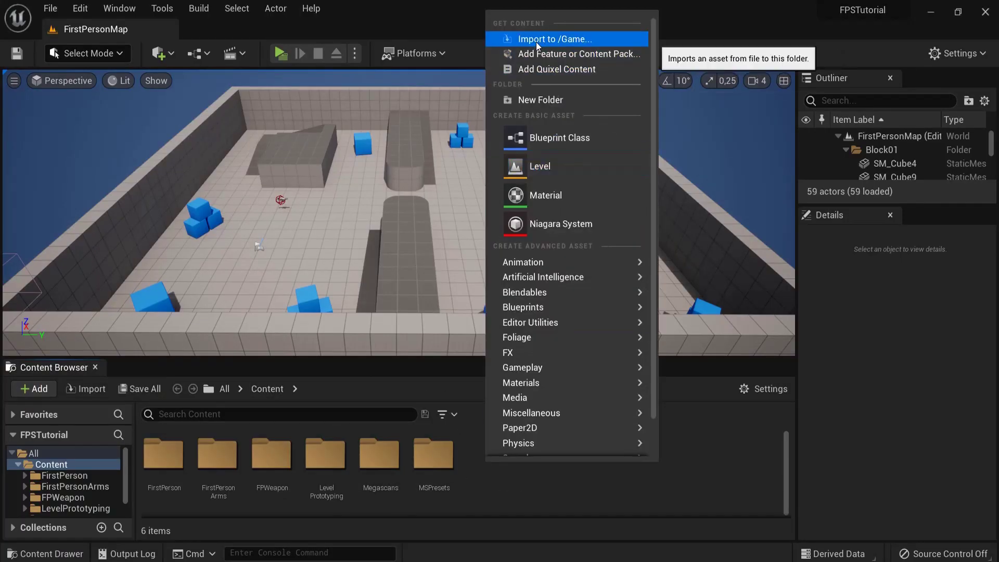
click(535, 99)
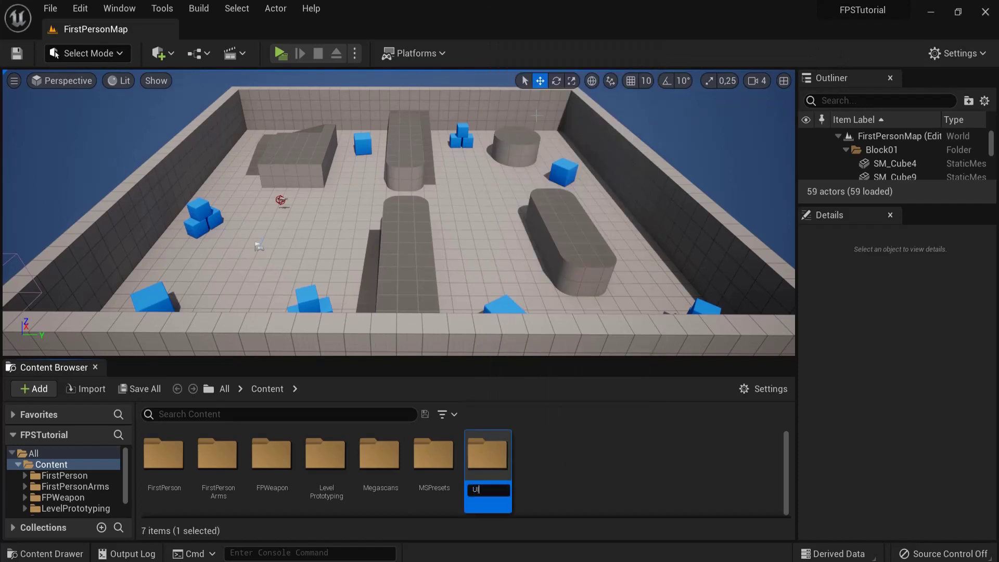
key(Return)
Step: Import crosshair.png from Explorer into the UI folder and preview the texture
key(alt+Tab)
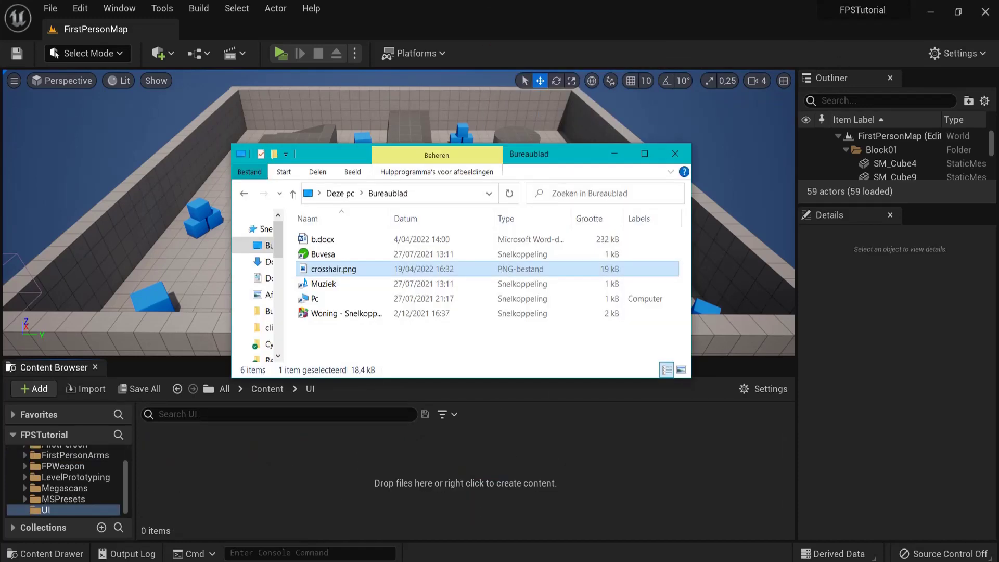
click(292, 473)
double_click(164, 463)
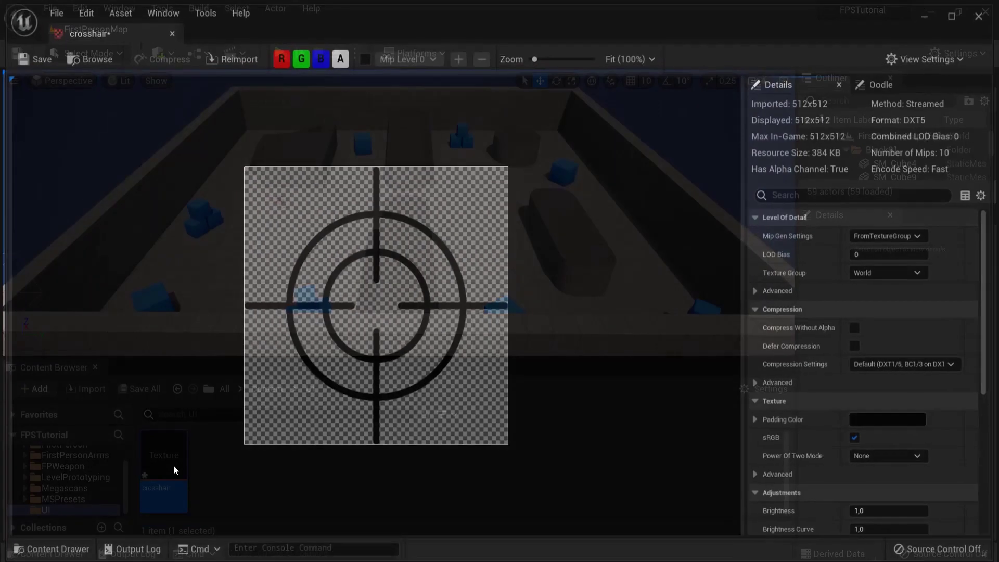
click(169, 31)
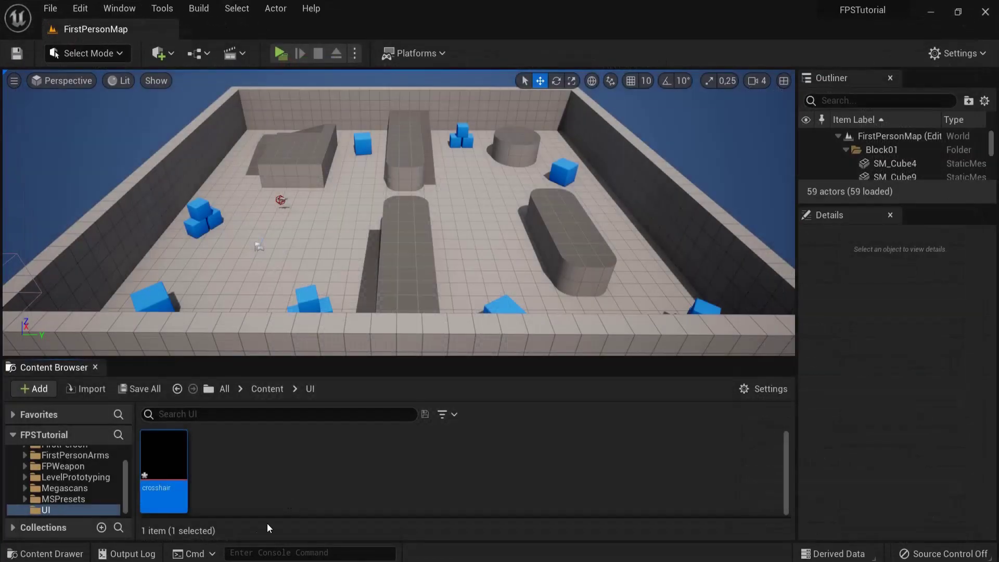
Step: Add a Widget Blueprint based on User Widget, name it HUD, and open it
right_click(241, 457)
mouse_move(288, 440)
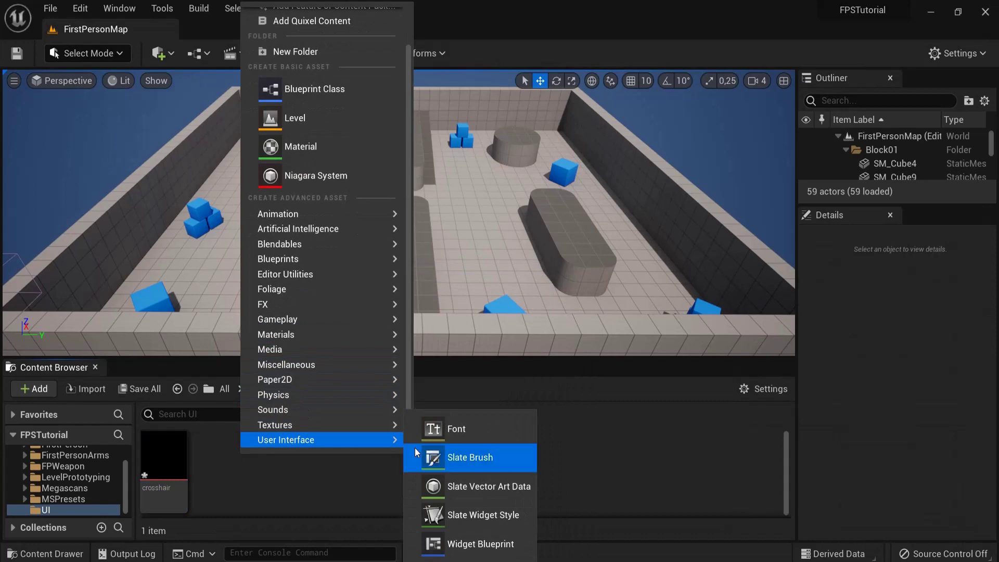
click(471, 543)
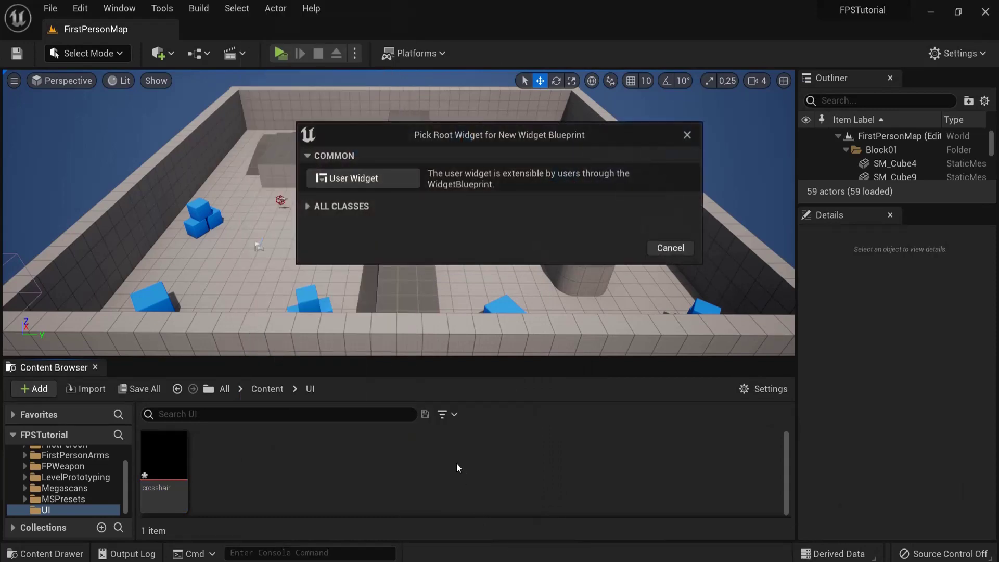
click(353, 178)
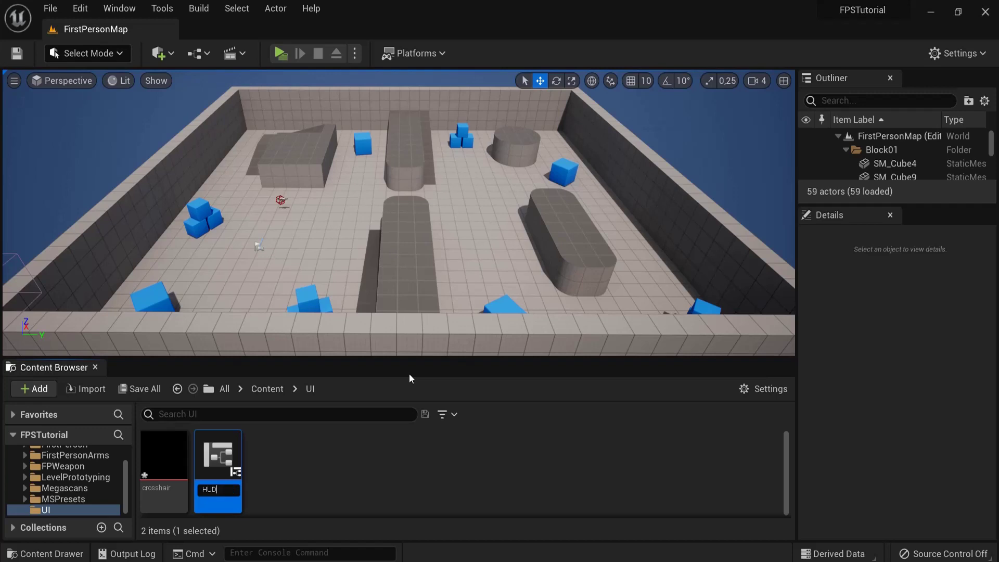
text(HUD)
key(Return)
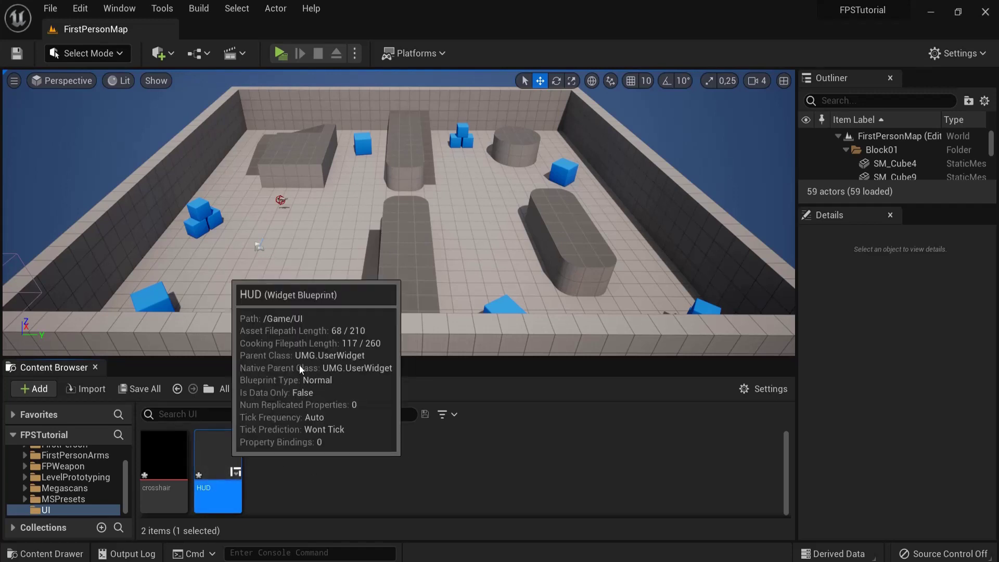
double_click(219, 463)
Step: Dock the HUD editor, then drop a Canvas Panel onto HUD as its root and select it
drag(116, 29, 239, 36)
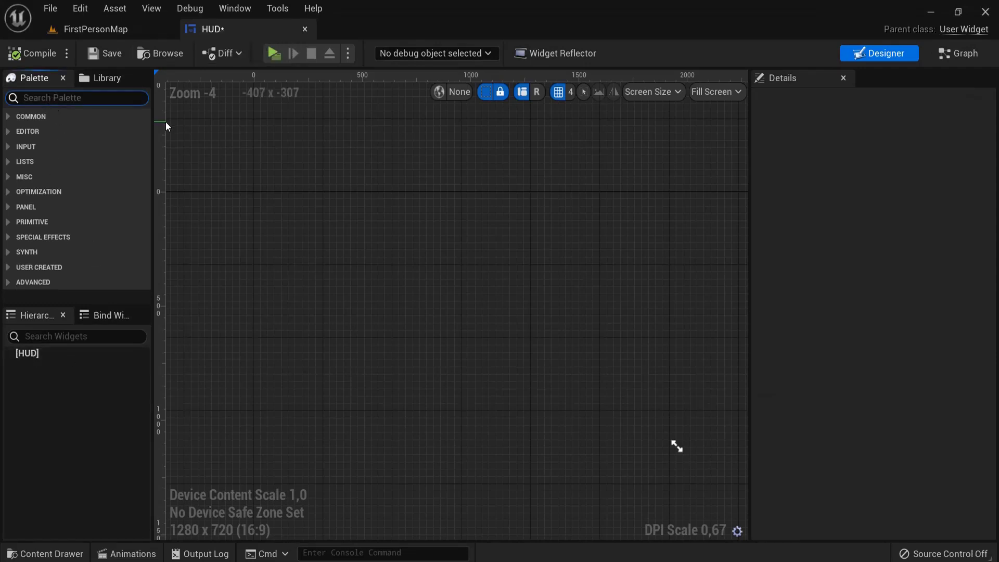
text(canvas)
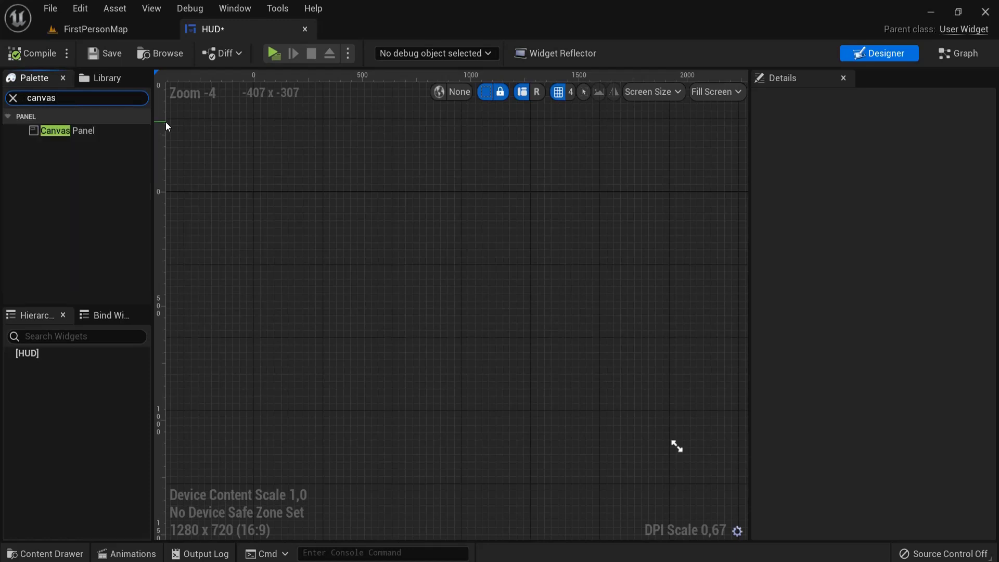
drag(84, 124, 26, 355)
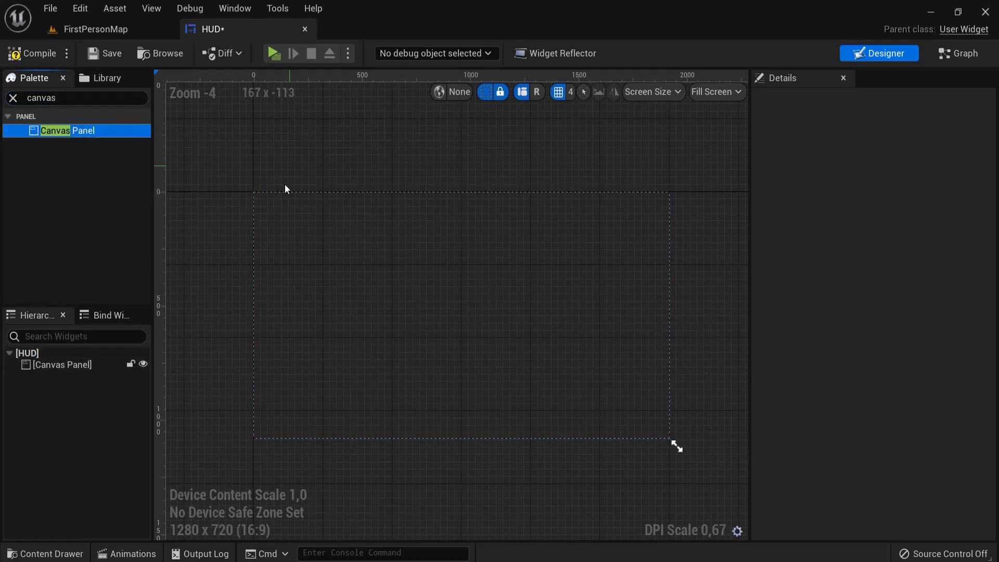
click(53, 367)
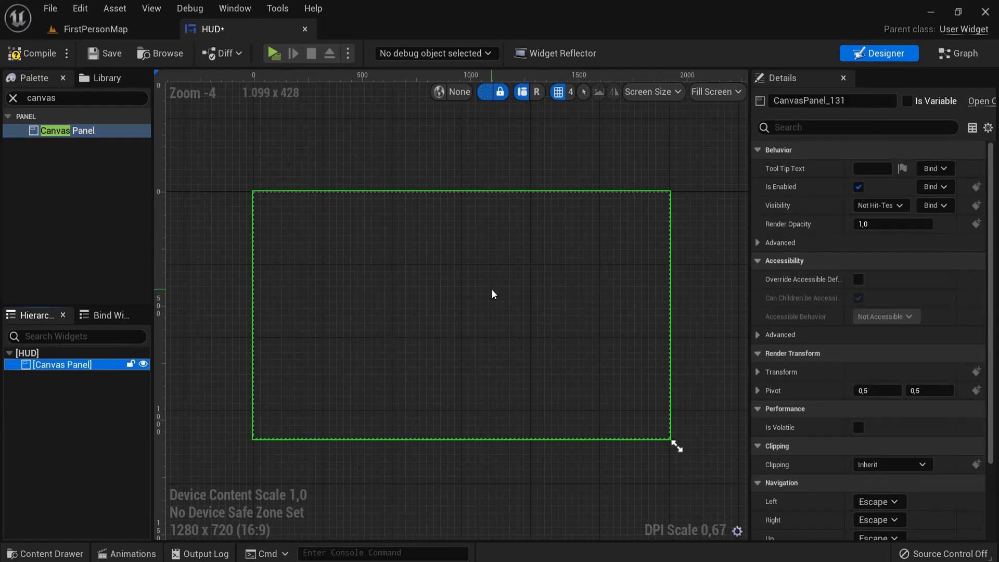
Step: Add an Image widget to the canvas, anchor it at centre, and set its position to 0,0
click(72, 99)
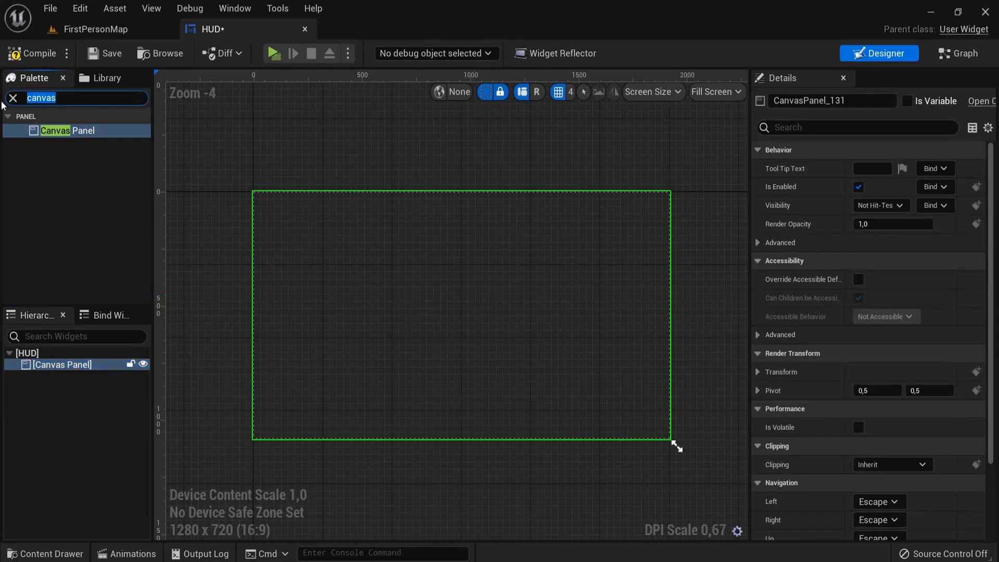
text(image)
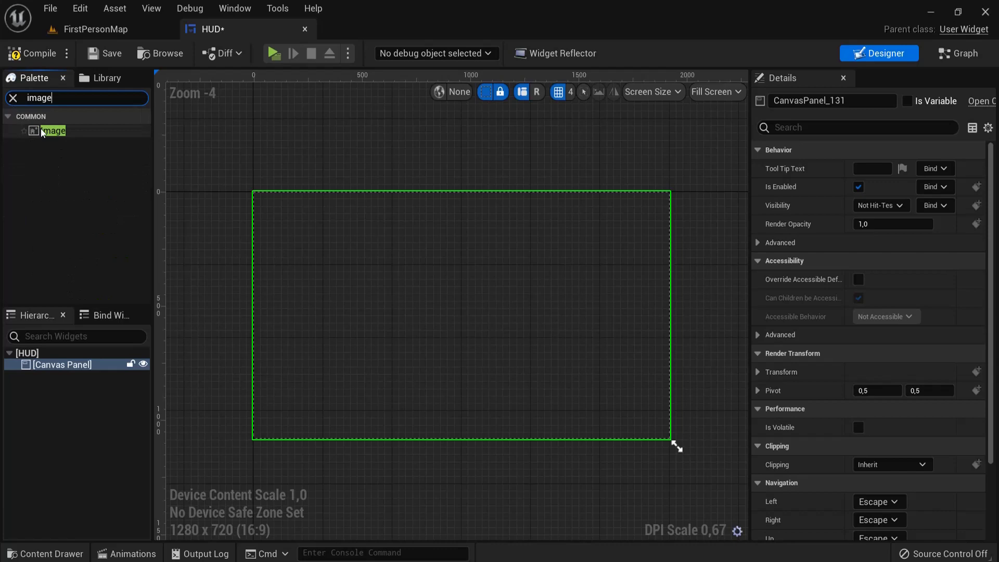
drag(52, 130, 57, 368)
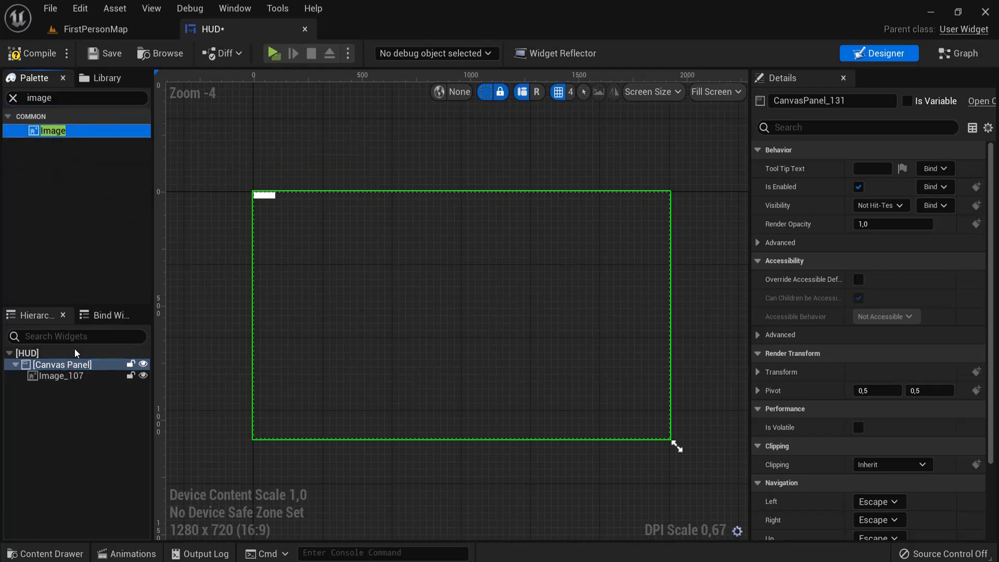
click(265, 196)
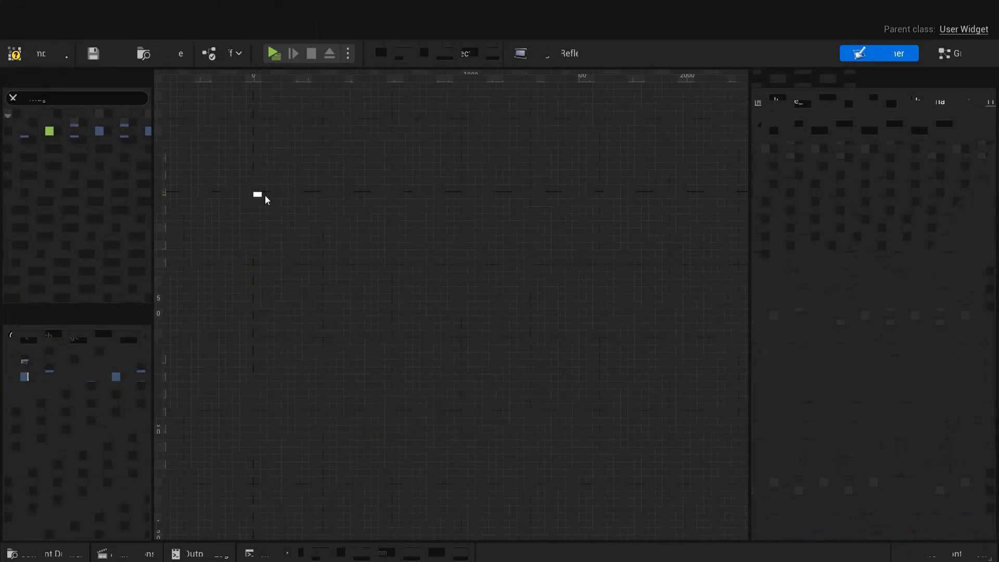
click(870, 169)
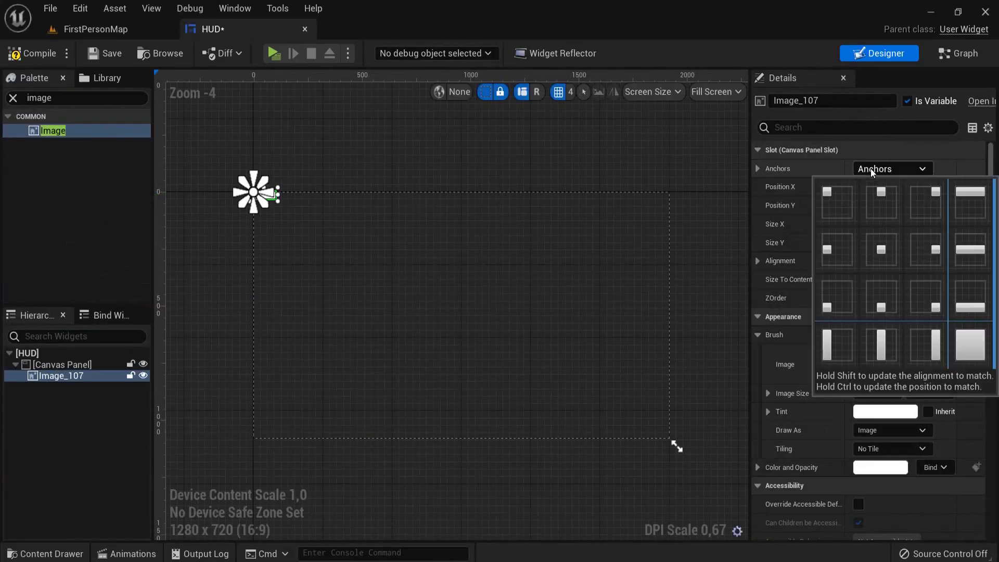
click(881, 249)
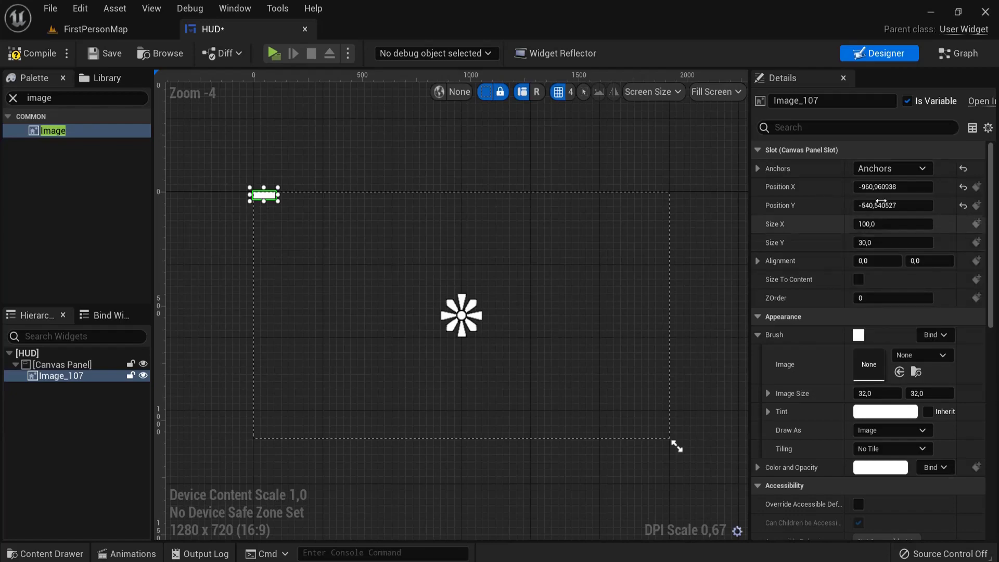
click(963, 187)
click(963, 205)
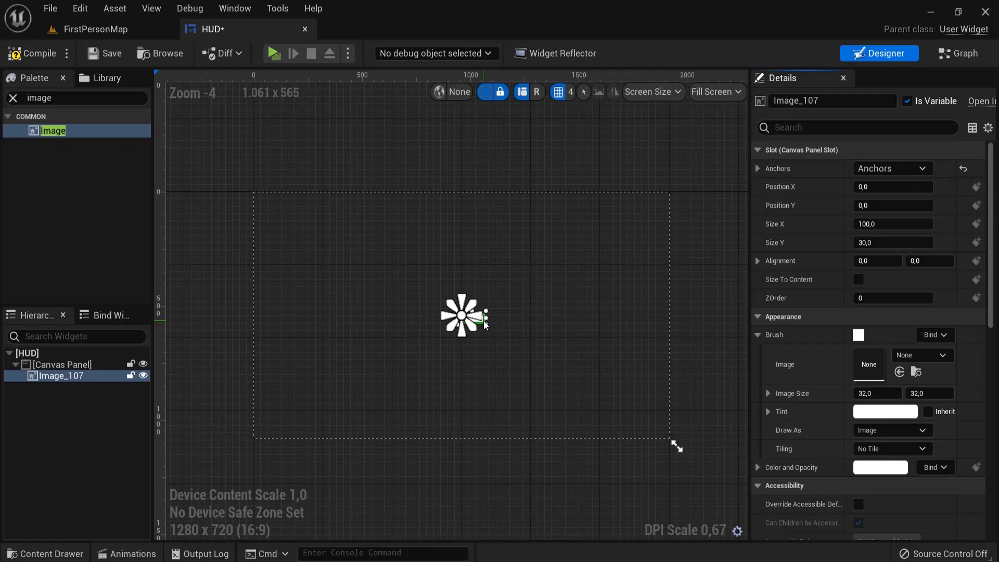
Step: Re-anchor the moved image to screen centre, then collapse the Brush settings
scroll(471, 320, up, 5)
drag(462, 289, 629, 401)
scroll(556, 306, down, 5)
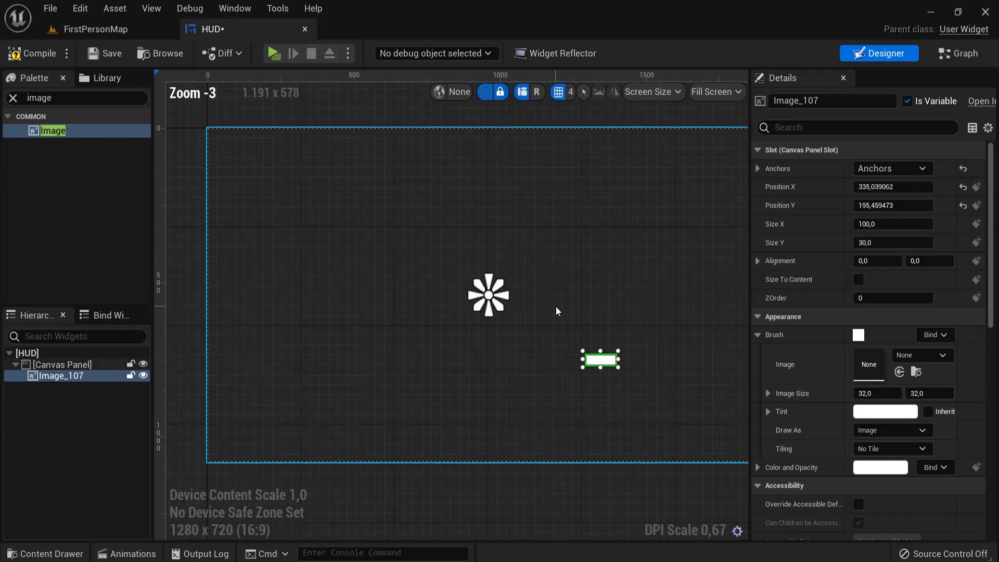
click(882, 167)
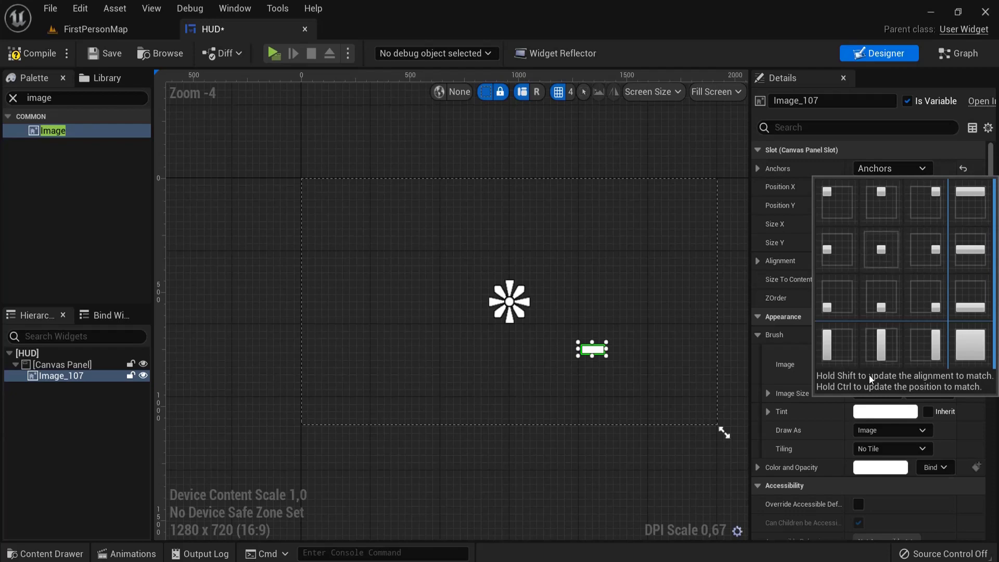
ctrl+click(880, 250)
scroll(545, 314, up, 19)
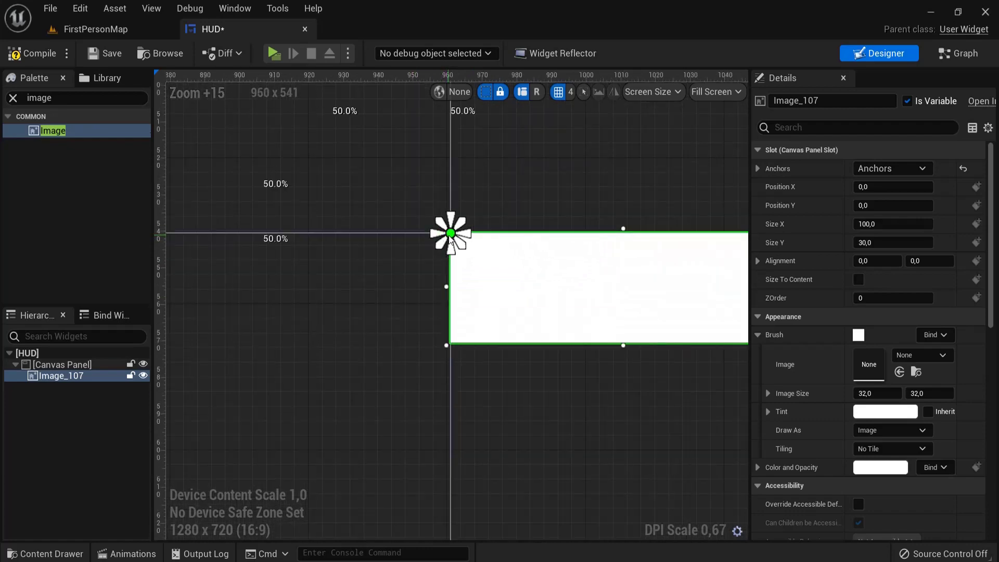
scroll(489, 296, down, 12)
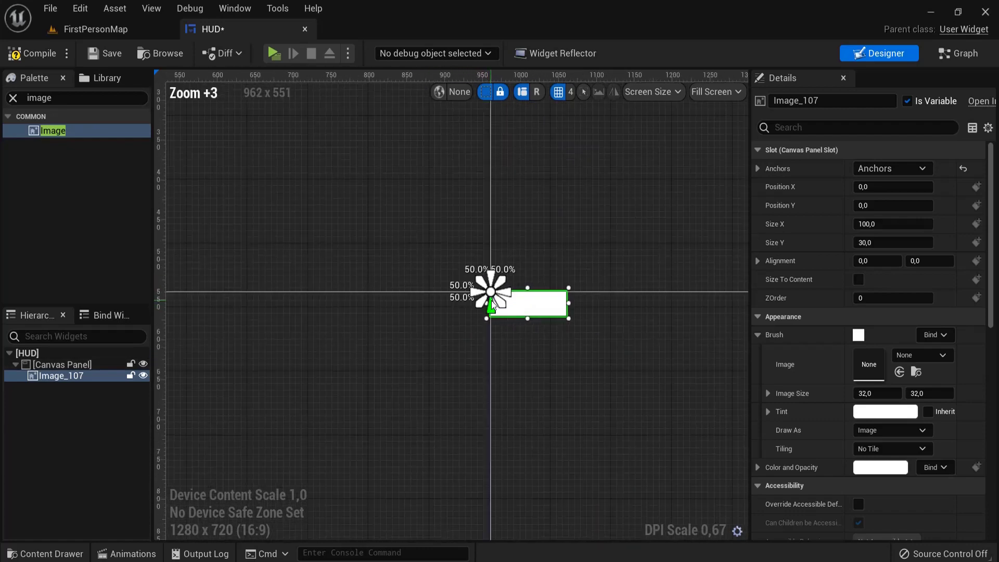
scroll(491, 300, down, 3)
click(757, 335)
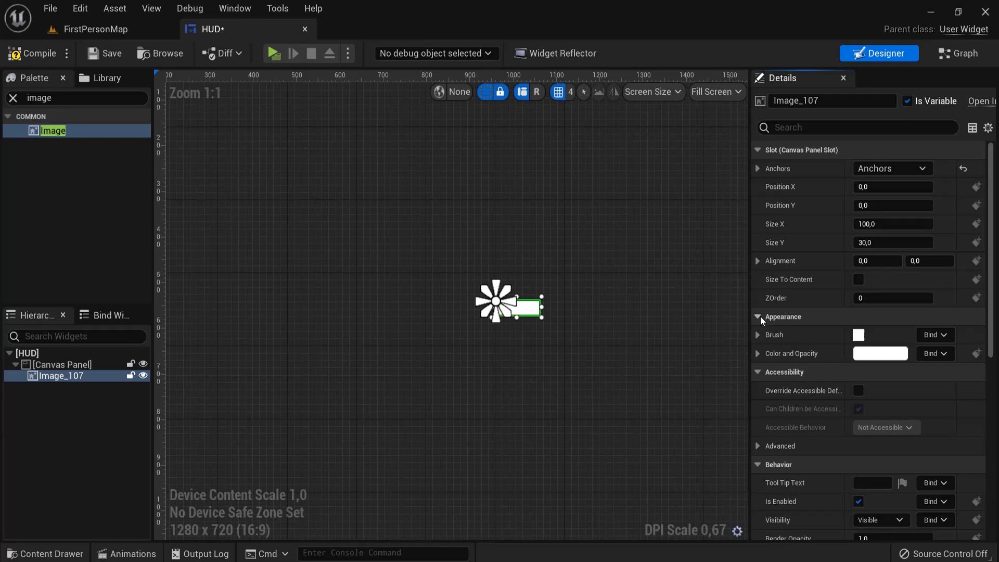
Step: Set Image_107's brush image to the crosshair texture from the UI folder
click(756, 335)
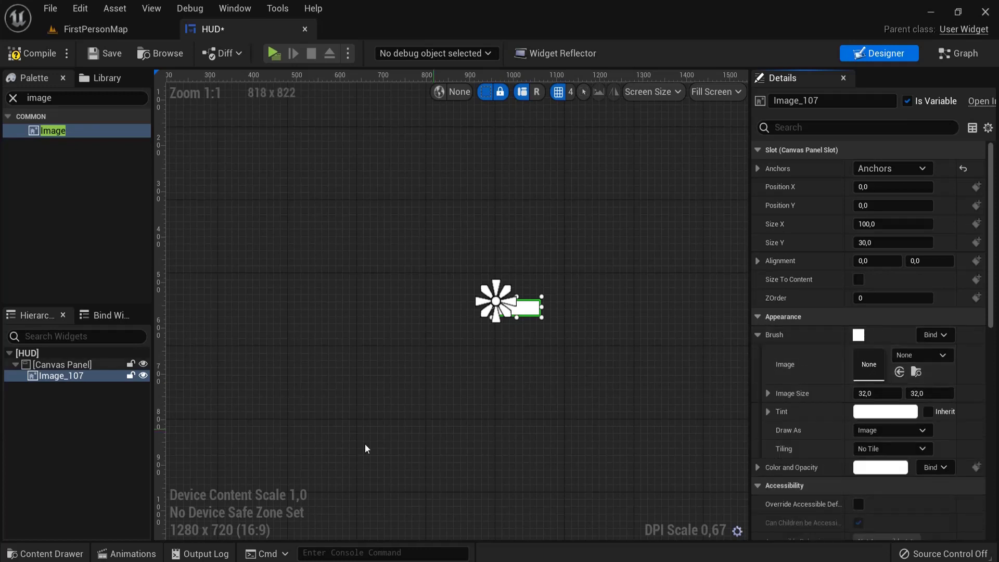
click(47, 553)
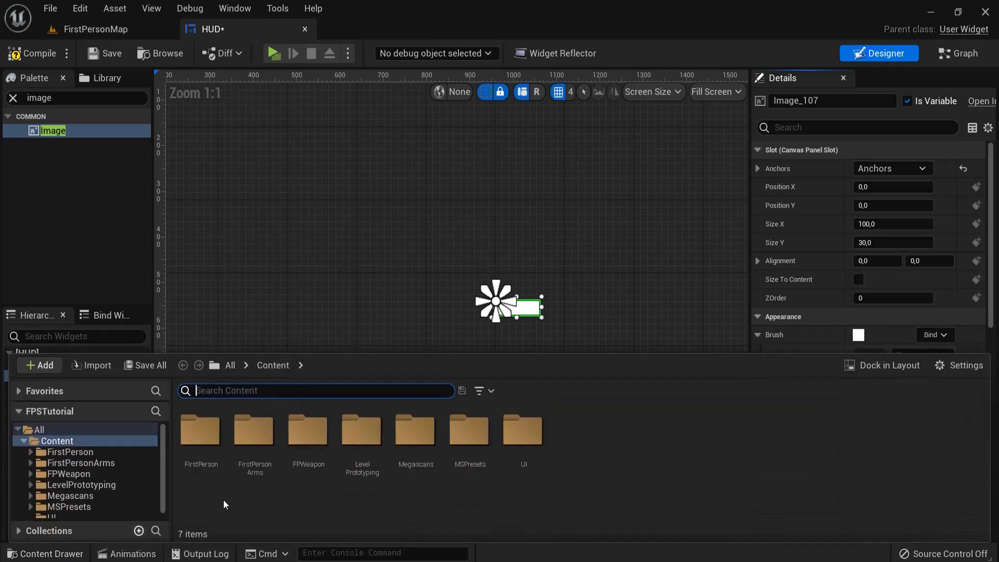
double_click(533, 455)
mouse_move(200, 434)
mouse_down()
mouse_move(509, 342)
mouse_move(895, 345)
mouse_up()
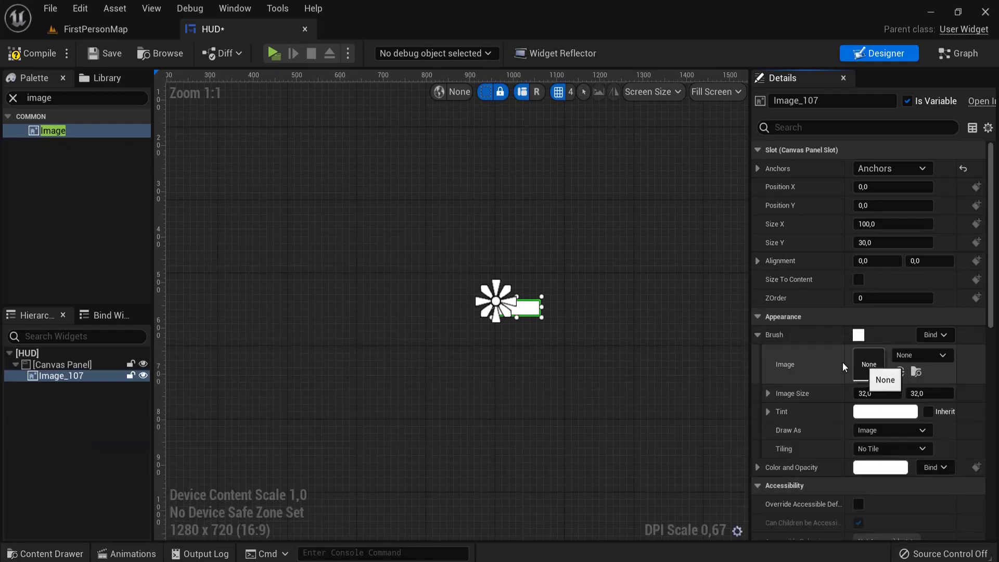
click(914, 358)
text(cross)
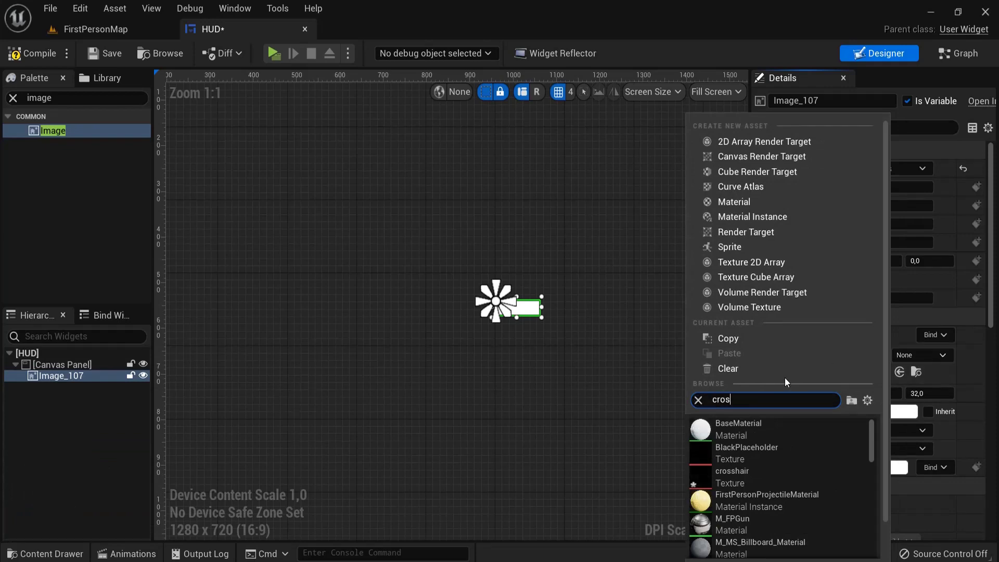
click(748, 420)
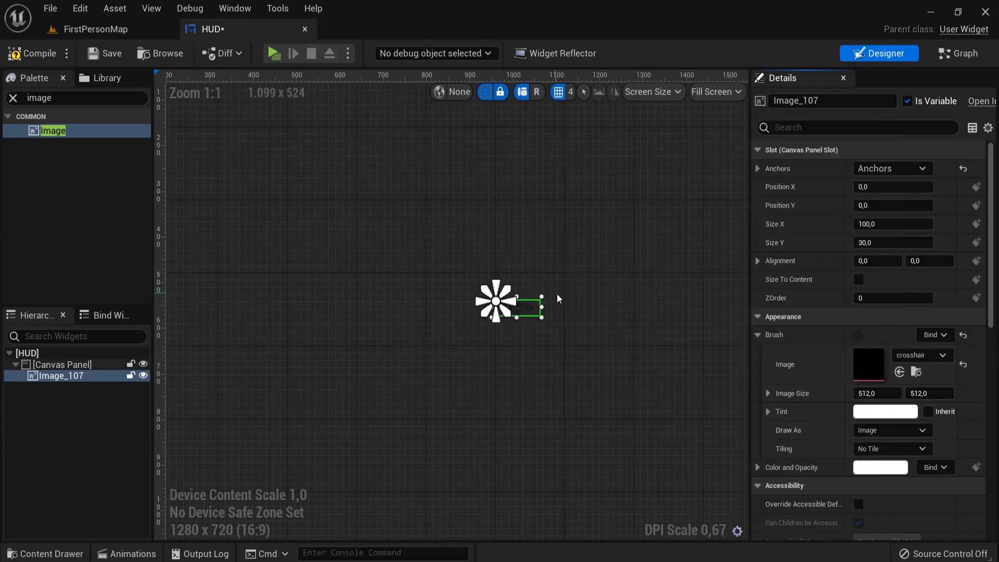
scroll(526, 310, up, 7)
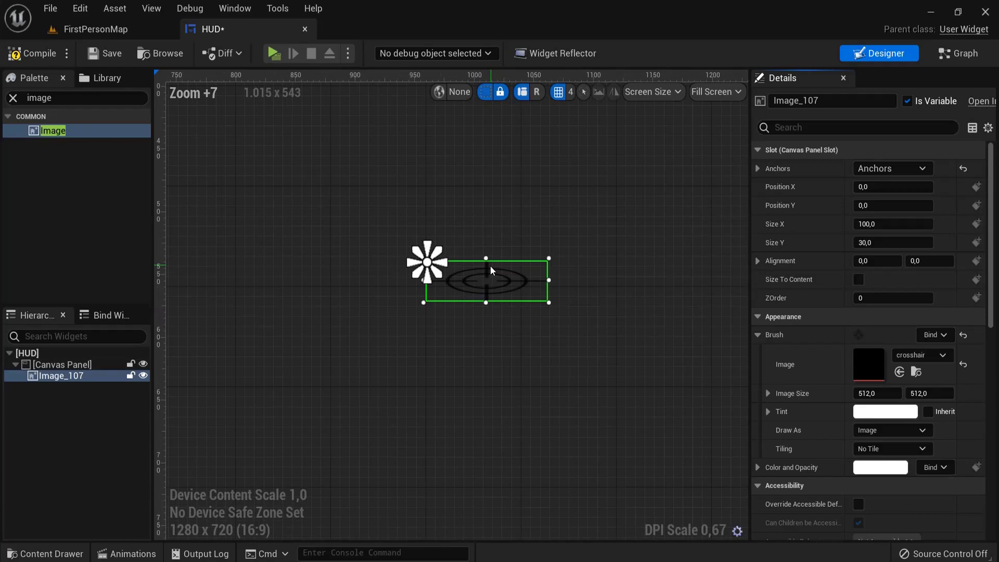
scroll(484, 286, down, 7)
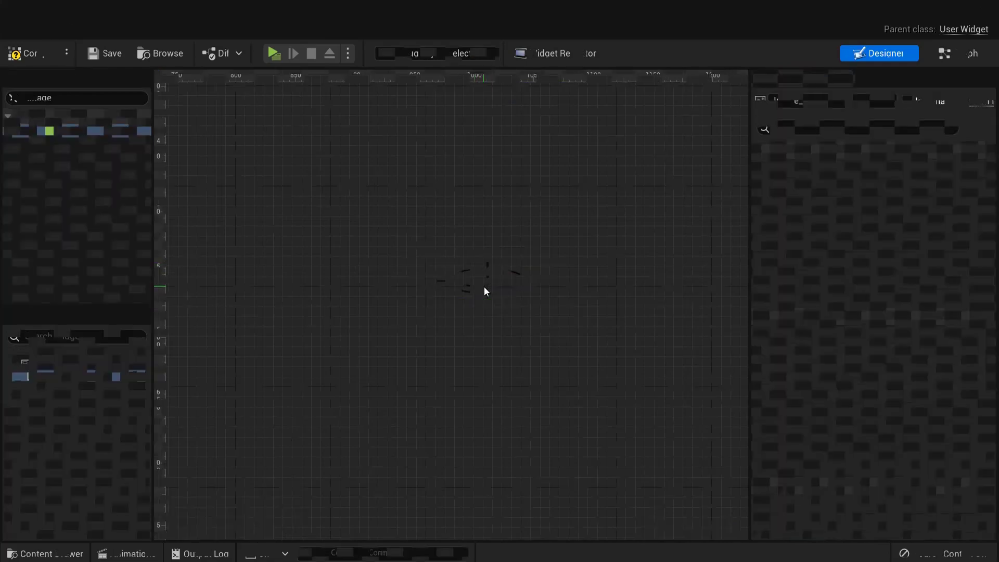
Step: Turn Size To Content on to check the texture size, then switch it off again
click(858, 279)
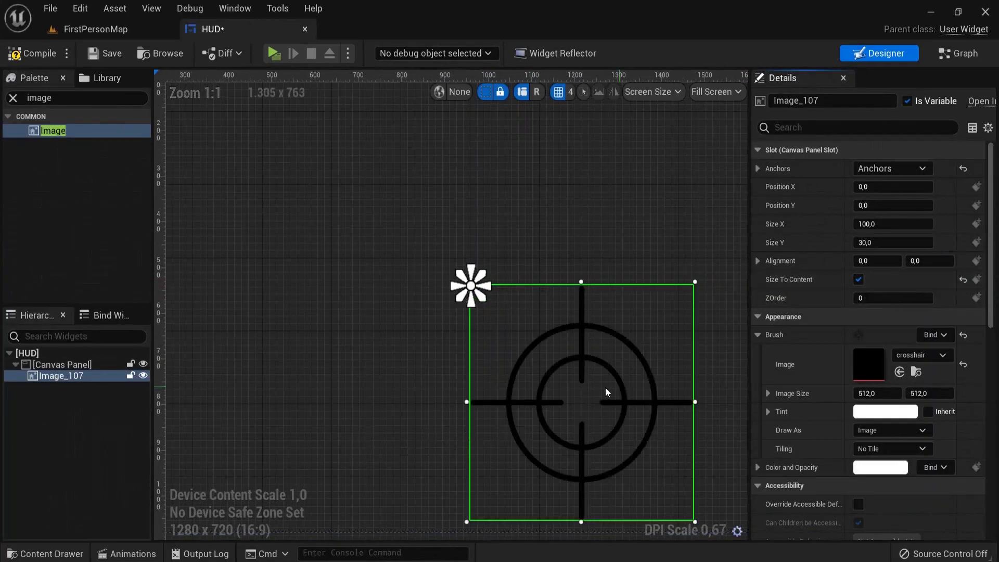
click(661, 554)
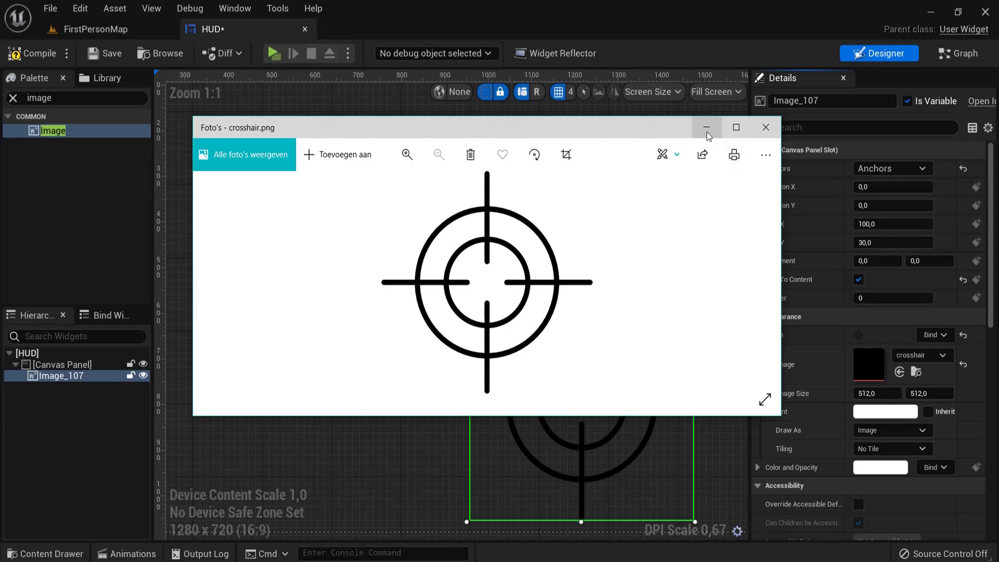
click(765, 127)
click(859, 279)
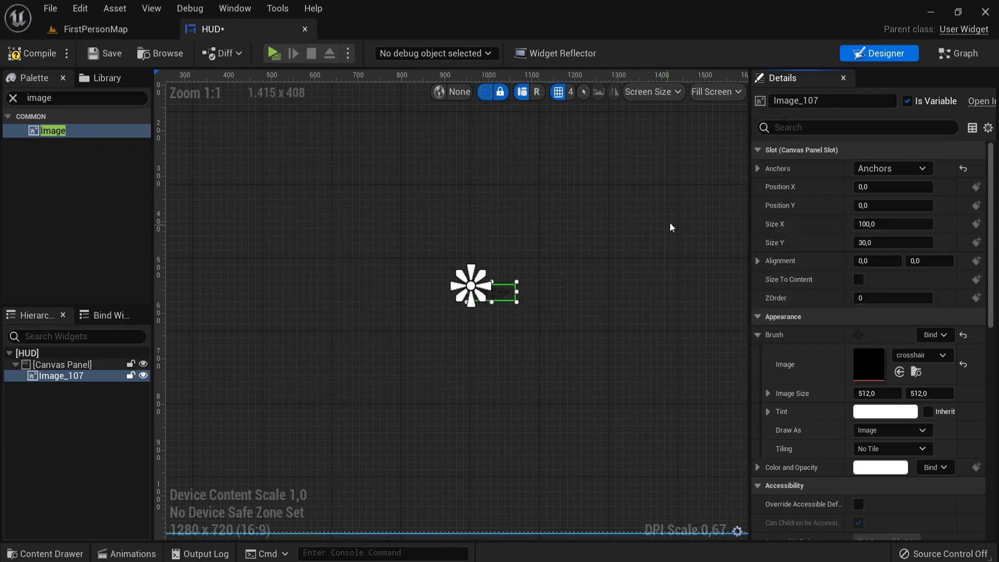
Step: Set the crosshair image's Size X and Size Y to 50
scroll(669, 232, up, 1)
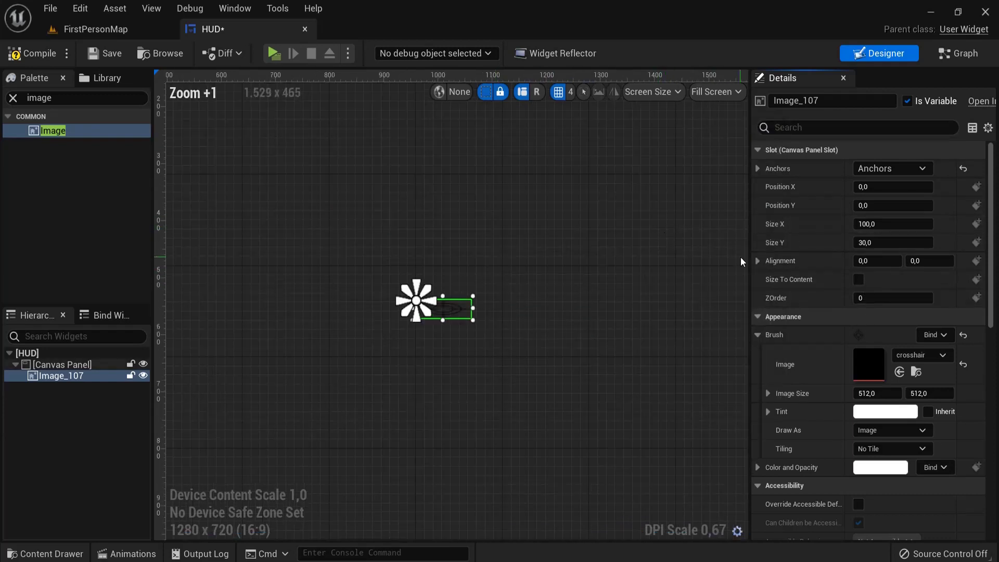
drag(890, 224, 892, 224)
click(893, 225)
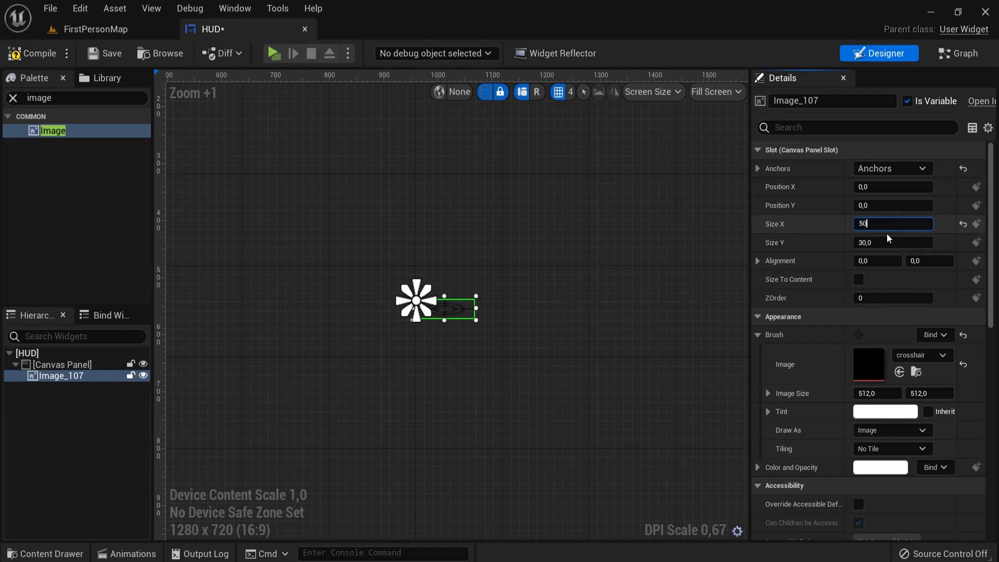
click(885, 242)
text(50)
key(Return)
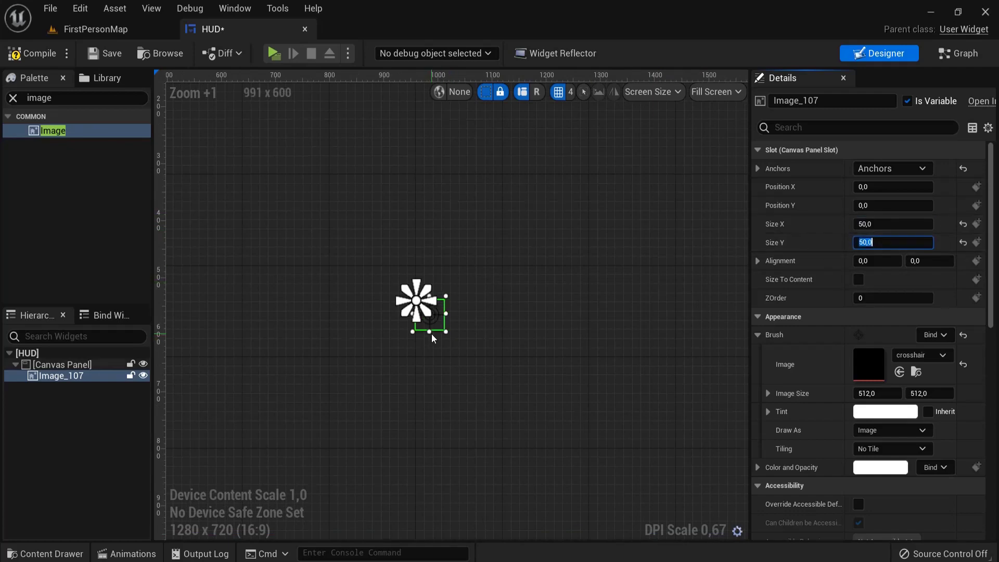
click(432, 324)
click(423, 323)
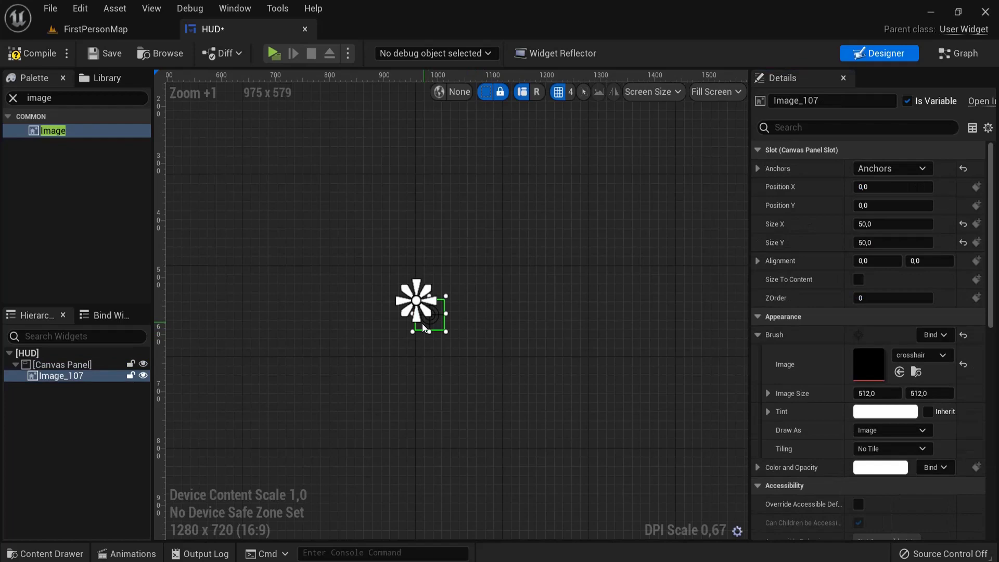
Step: Drag the crosshair onto the centre anchor and set its position to about -24.98, -25.04
scroll(414, 318, up, 10)
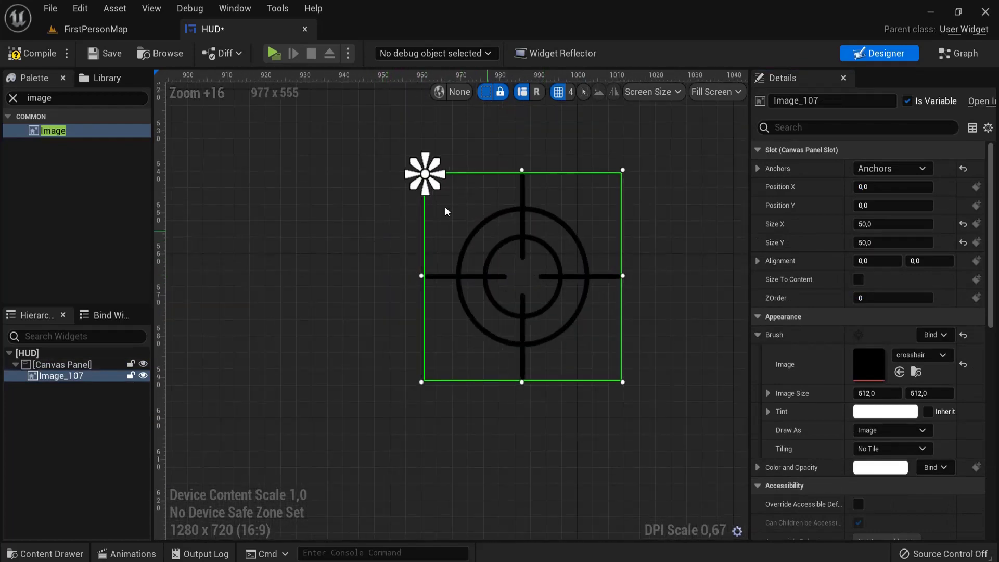
right_drag(375, 231, 461, 270)
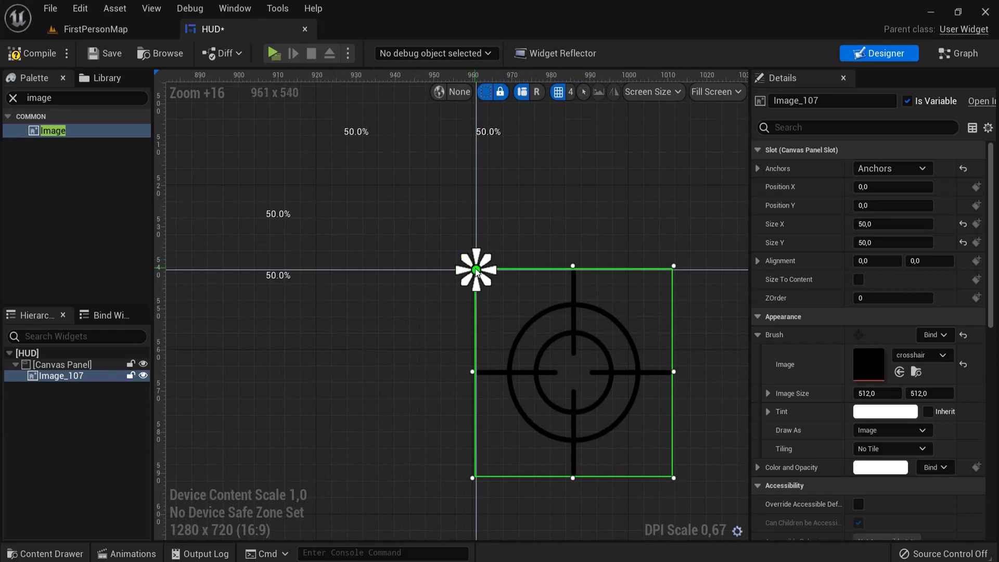
drag(606, 389, 604, 307)
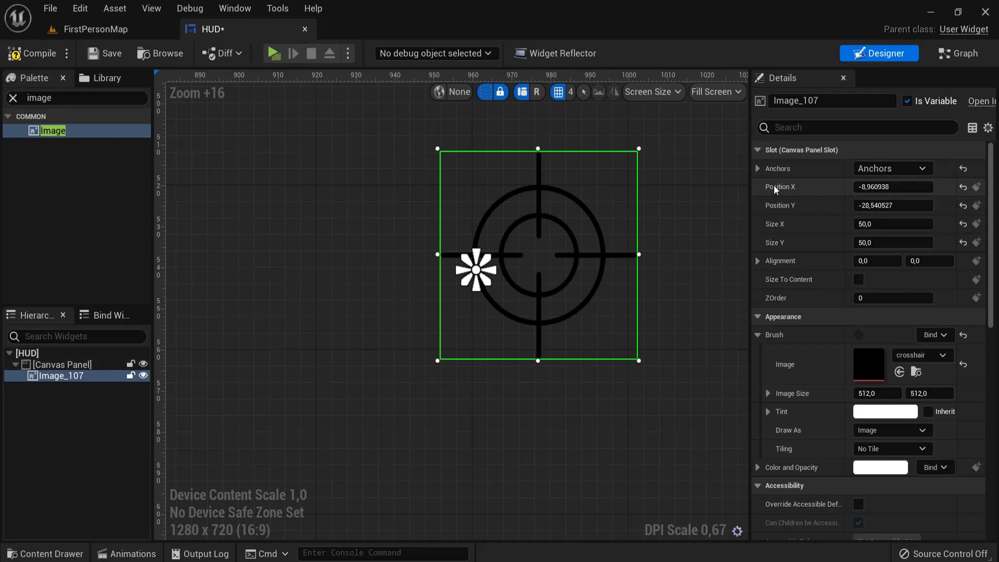
drag(884, 186, 834, 188)
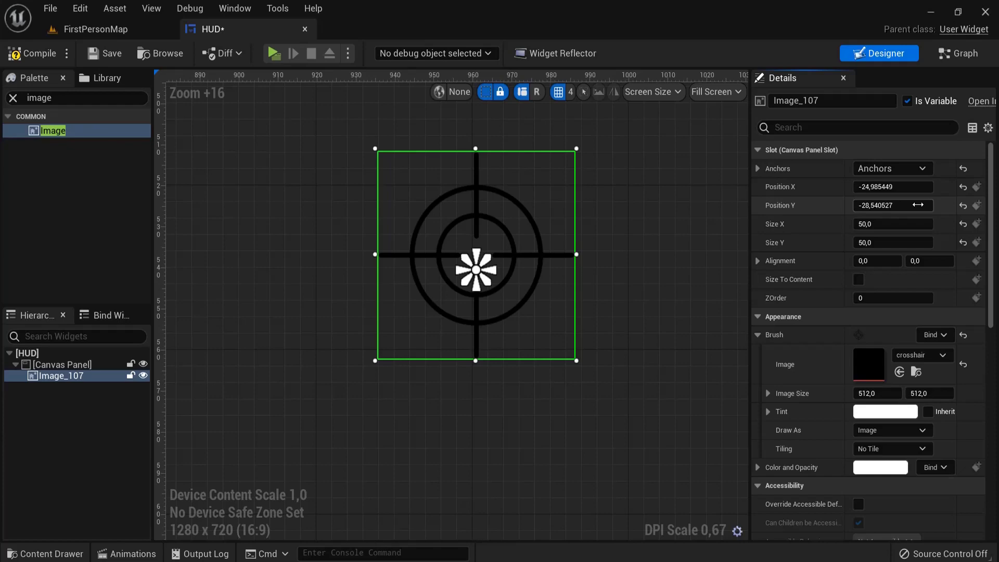
drag(918, 205, 924, 208)
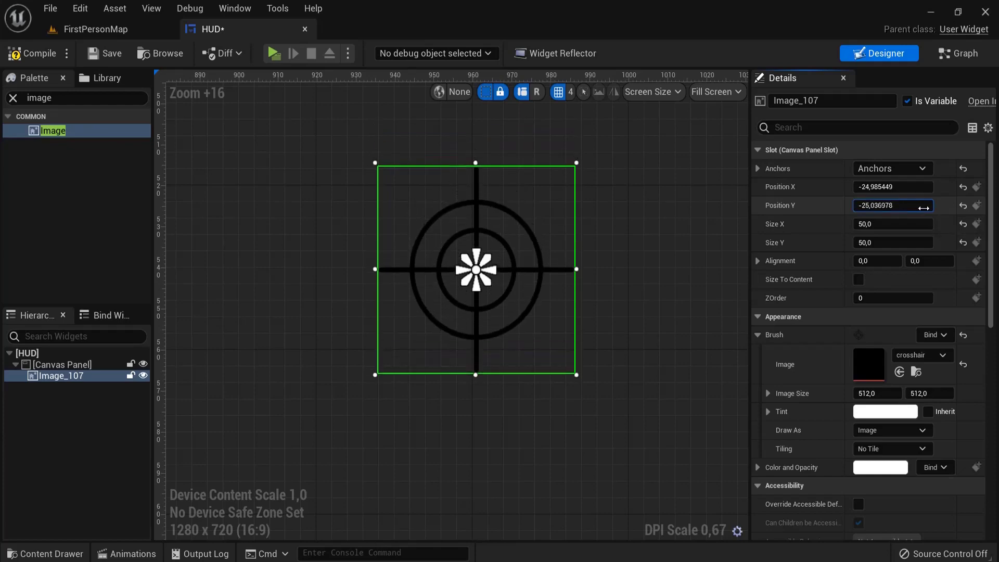
click(479, 269)
scroll(575, 356, down, 20)
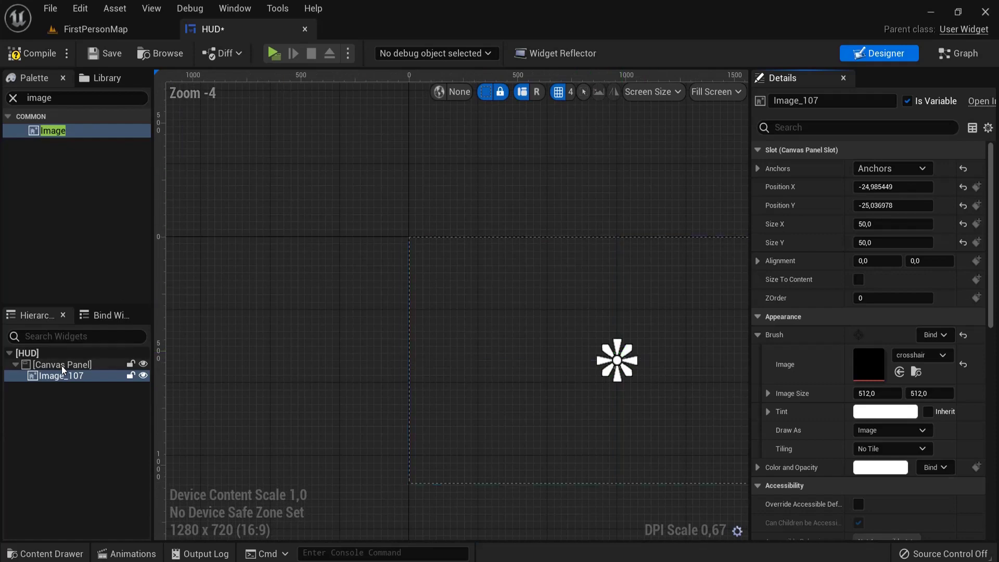
Step: Select the Canvas Panel, compile HUD to a green check, and switch to the FirstPersonMap tab
click(640, 260)
right_drag(624, 176, 457, 142)
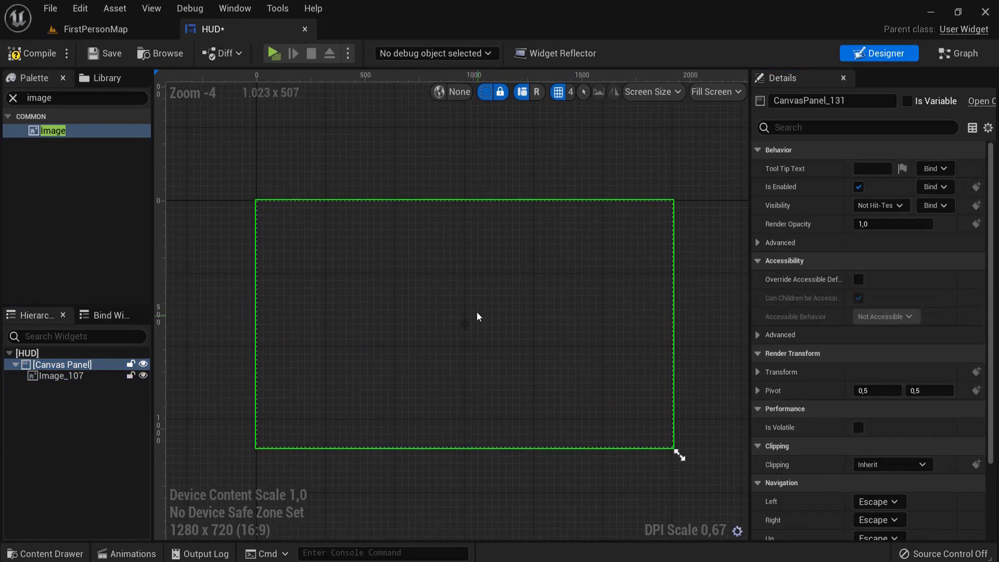
scroll(458, 320, up, 5)
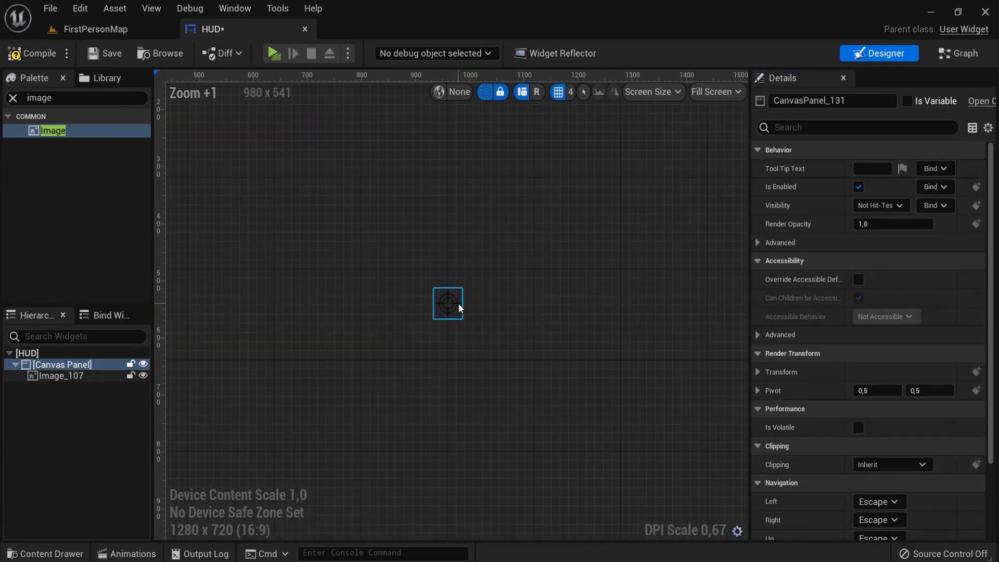
click(29, 54)
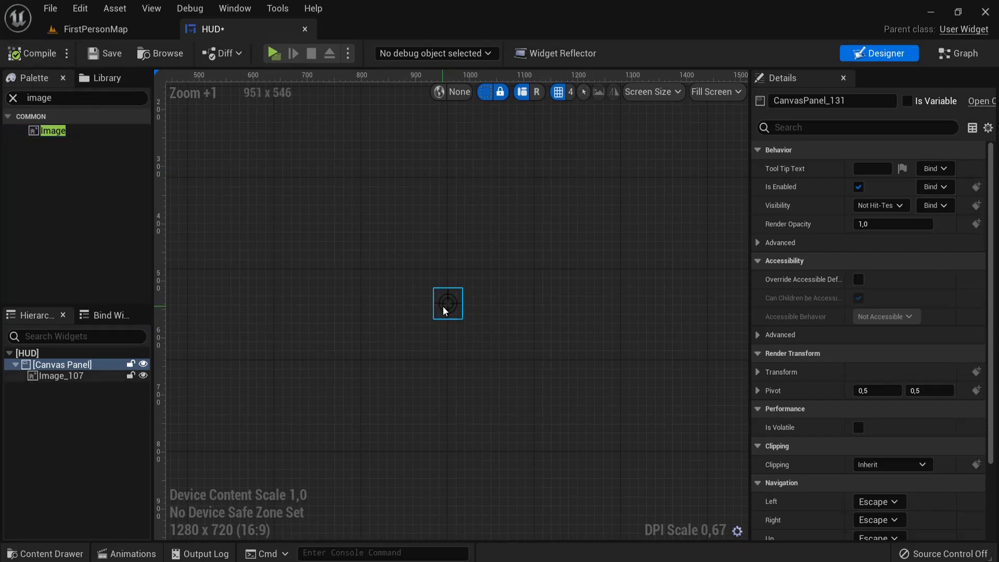
click(87, 30)
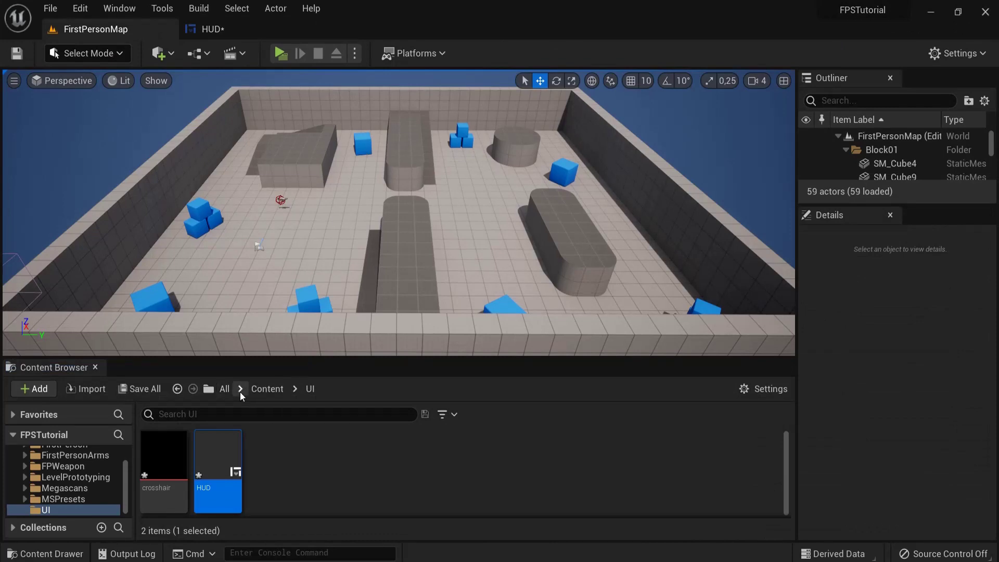
Step: Open BP_FirstPersonCharacter from the FirstPerson/Blueprints folder
click(267, 388)
double_click(163, 457)
double_click(165, 463)
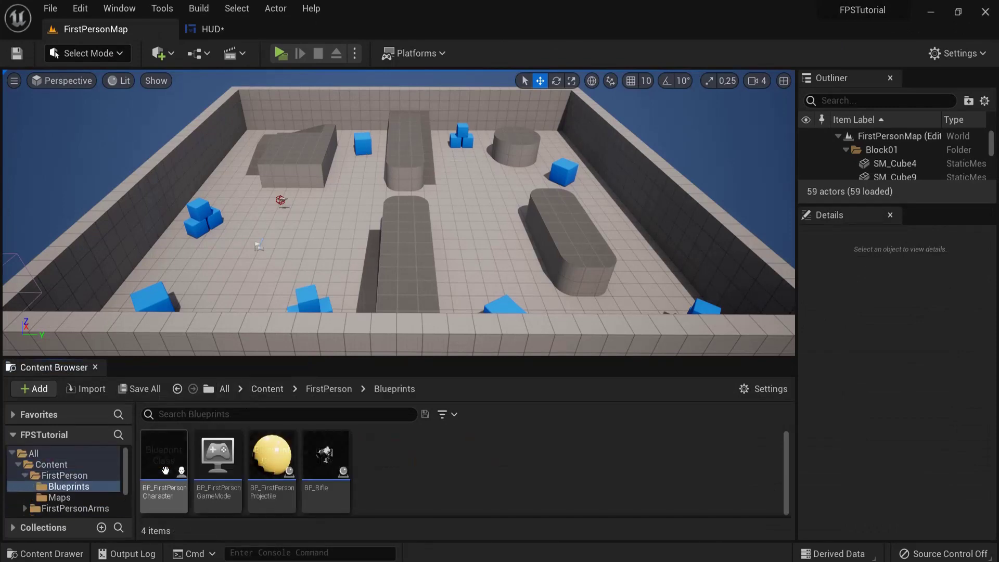
mouse_move(208, 474)
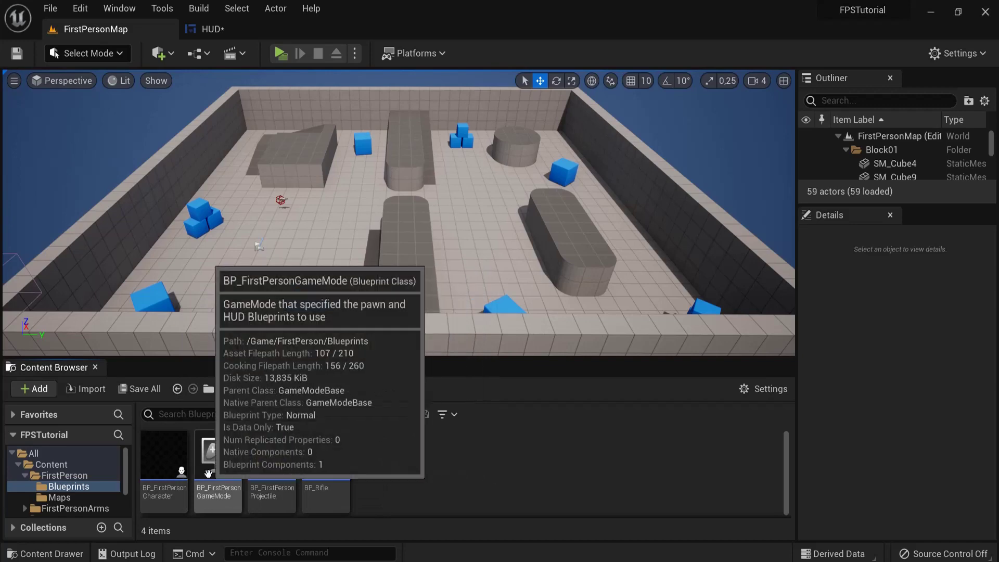
double_click(163, 464)
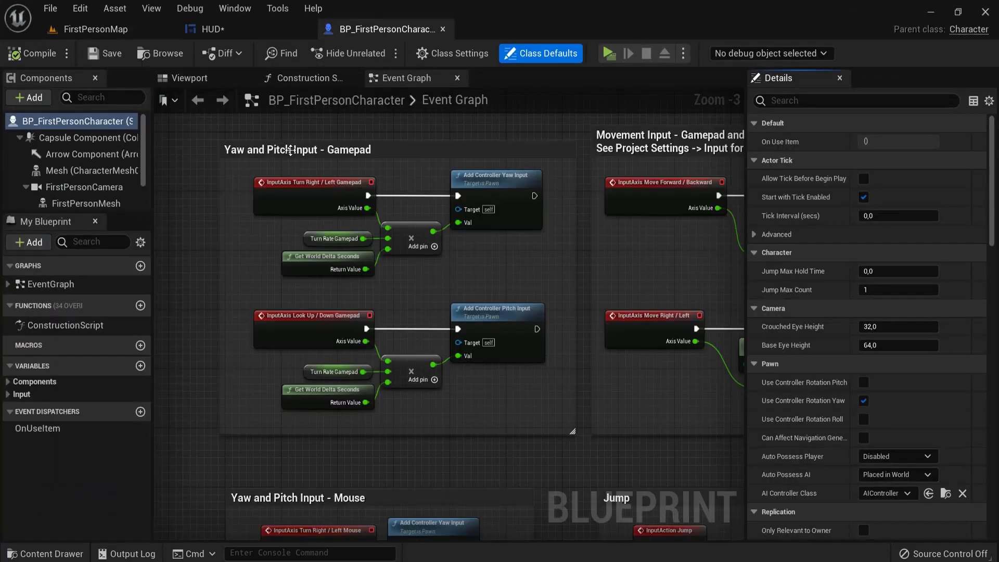
Step: Glance at the Viewport preview, then pan the Event Graph to empty space below the input nodes
click(210, 76)
click(402, 78)
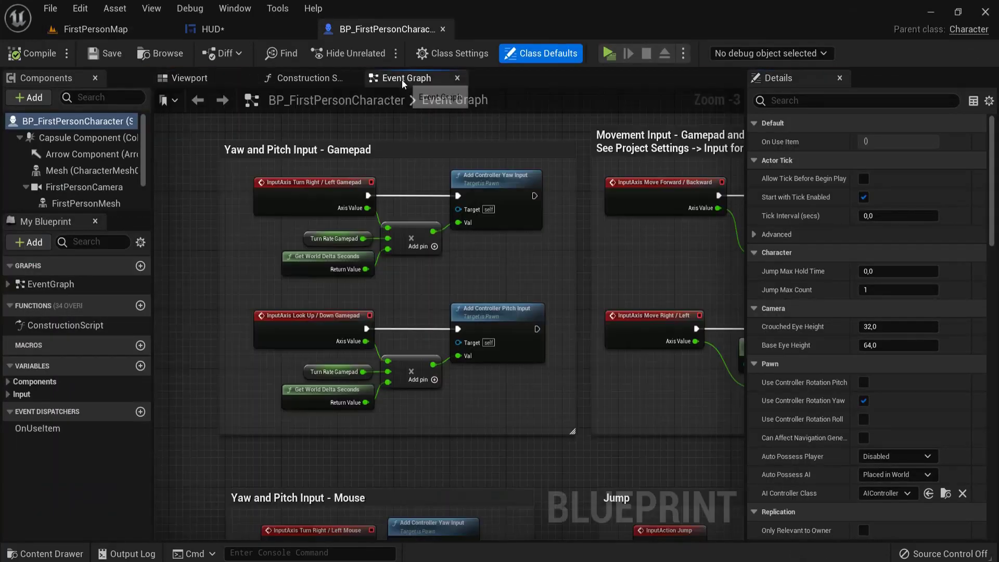
scroll(448, 351, down, 8)
right_drag(483, 362, 540, 215)
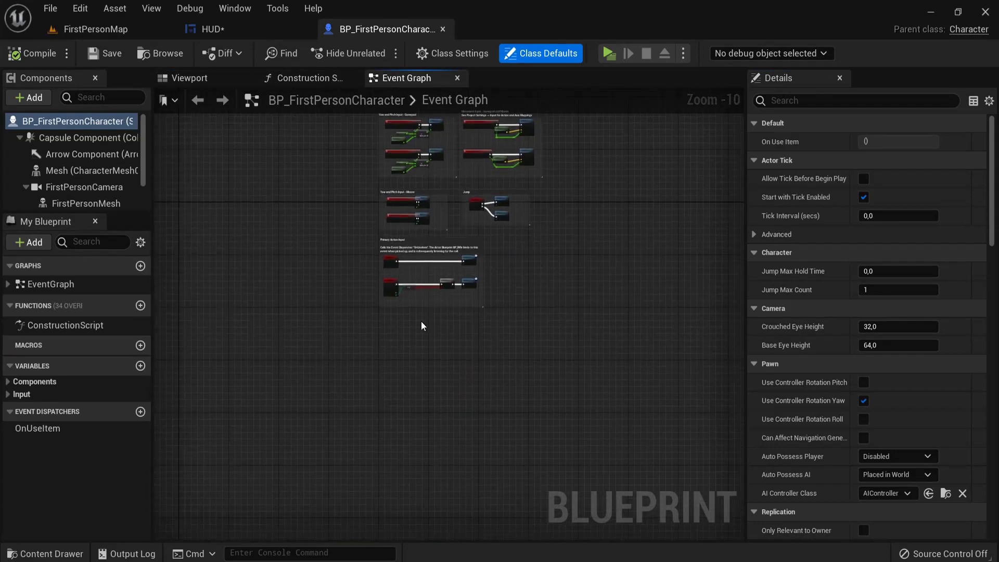
scroll(411, 333, up, 9)
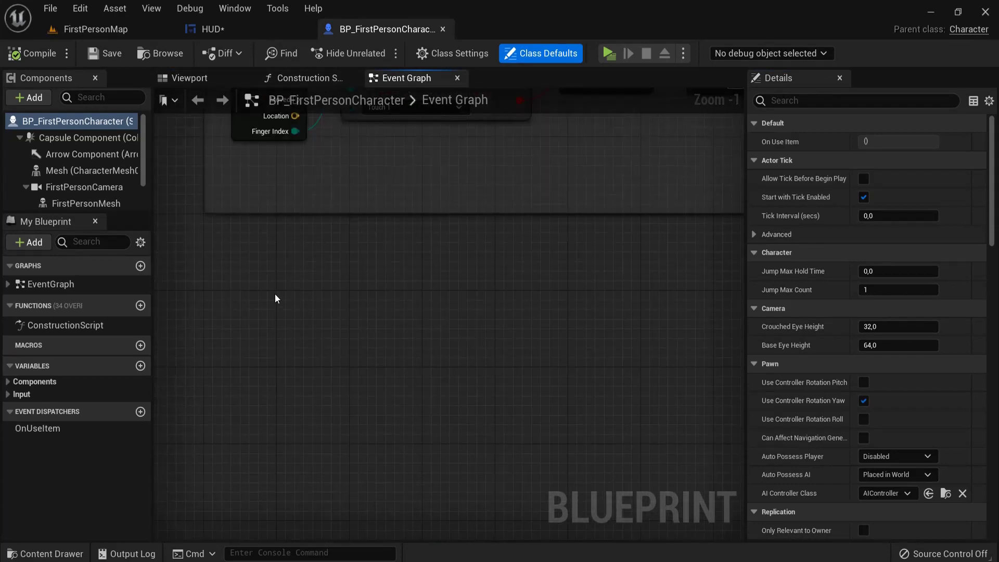
Step: Add Event BeginPlay wired to a Create Widget node whose class is HUD
right_click(251, 315)
text(event b)
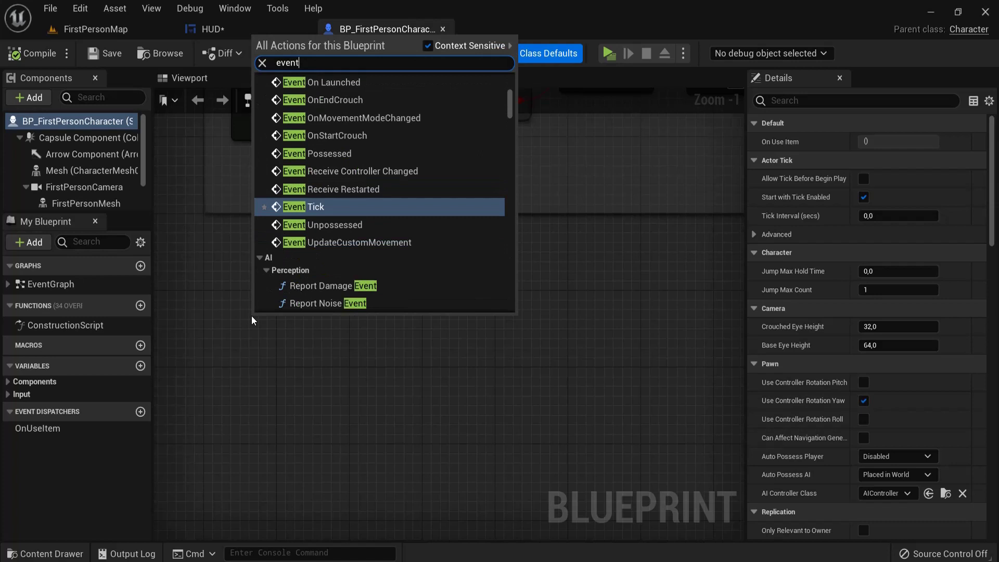
click(340, 192)
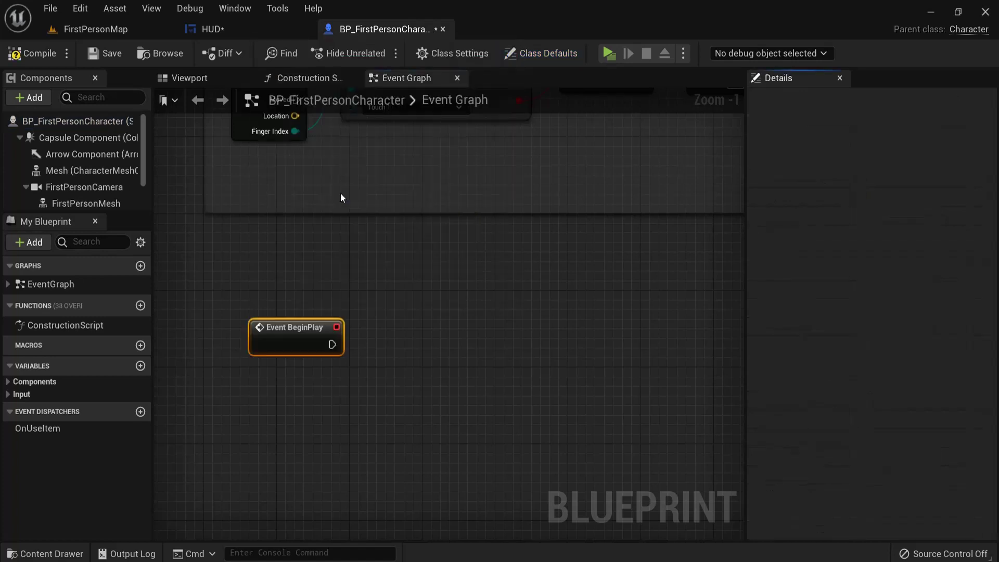
drag(333, 344, 400, 343)
text(c)
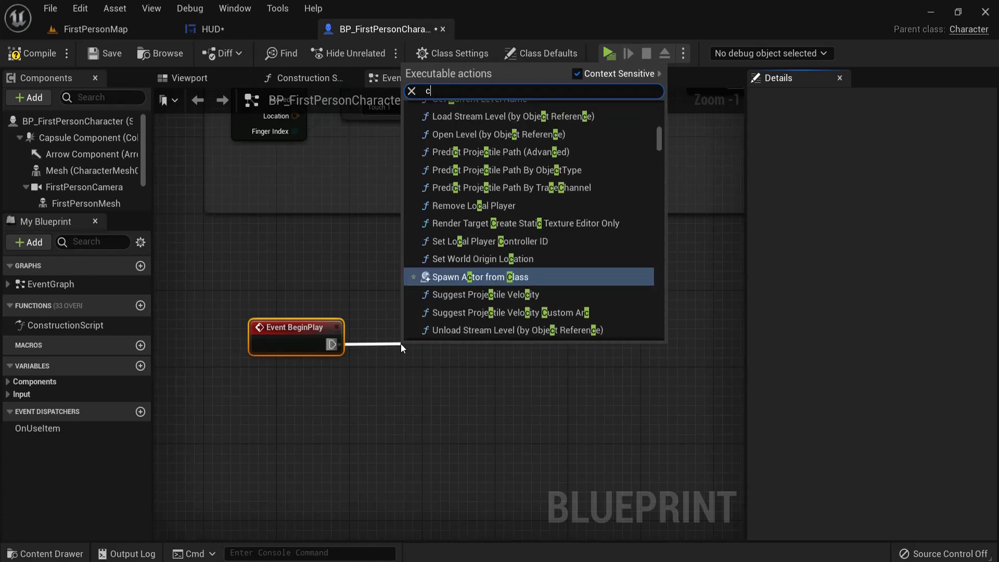
text(reate wid)
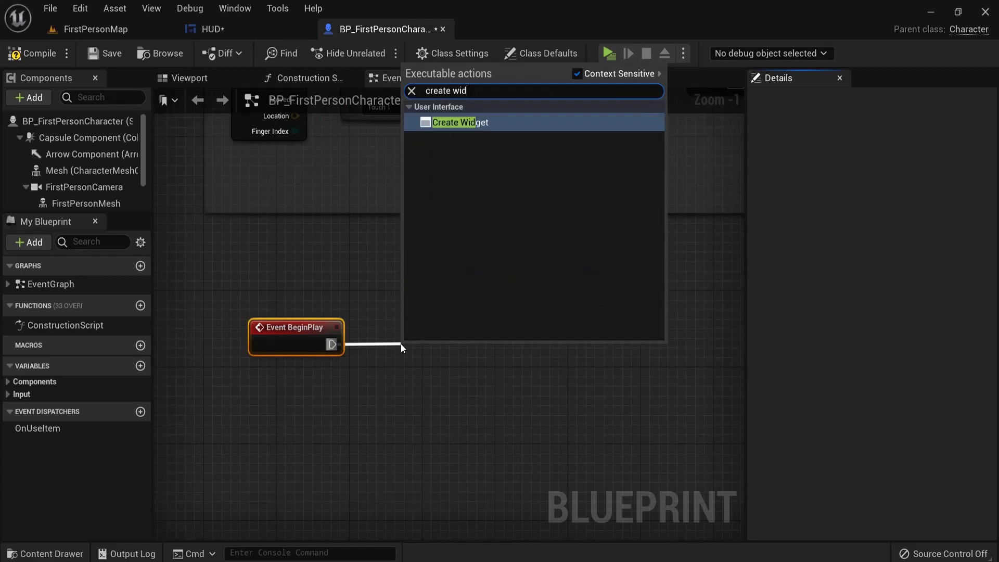
click(460, 117)
drag(464, 356, 454, 326)
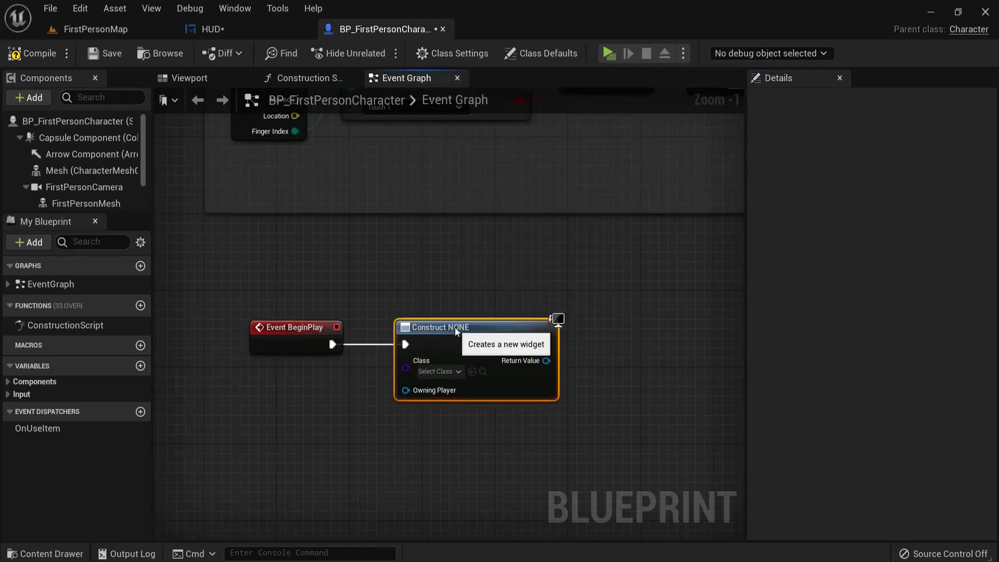
click(449, 372)
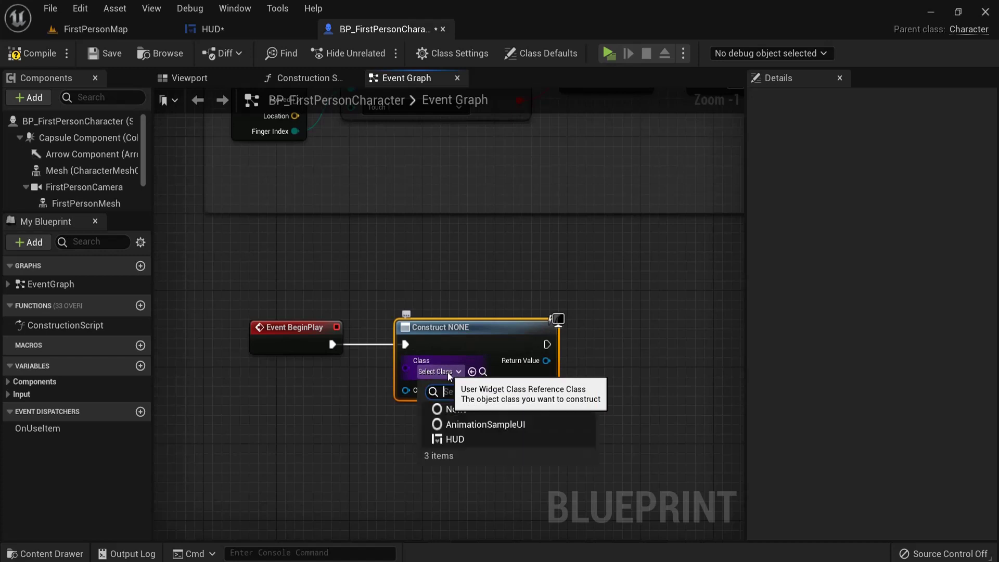
click(453, 440)
Step: Feed the created widget's Return Value into Add to Viewport and compile the character blueprint
right_drag(631, 410, 570, 365)
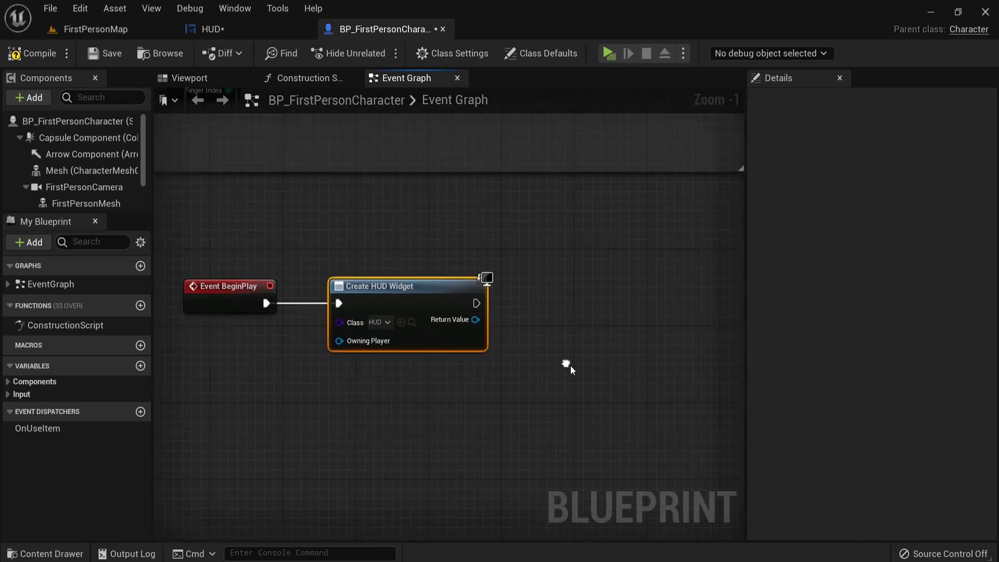
drag(475, 319, 551, 320)
text(add to)
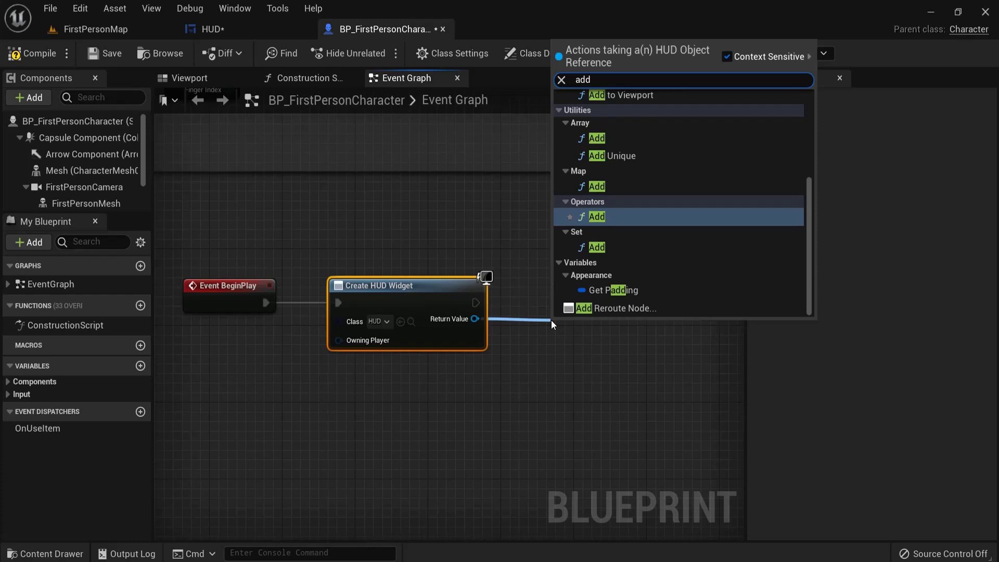
click(616, 141)
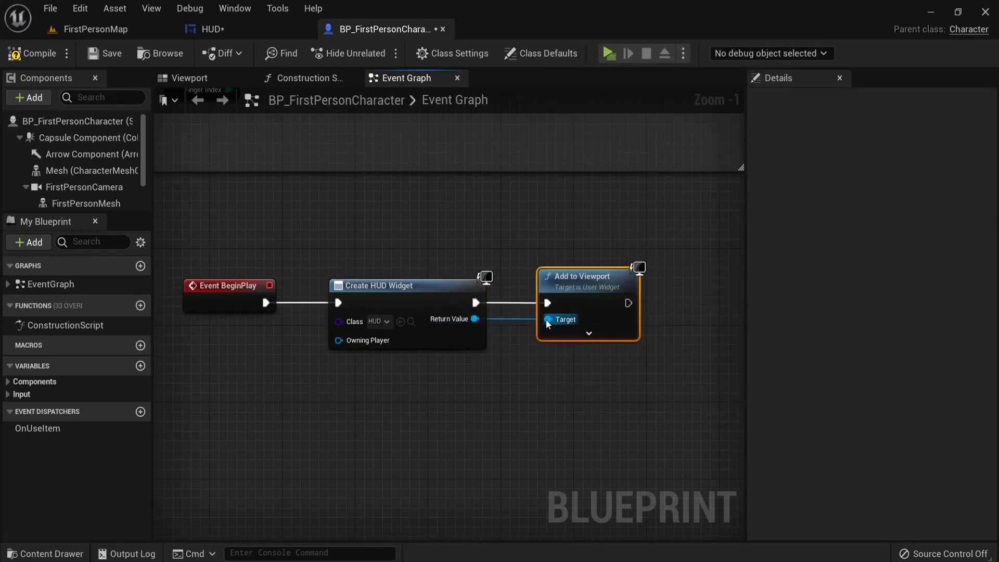
click(37, 59)
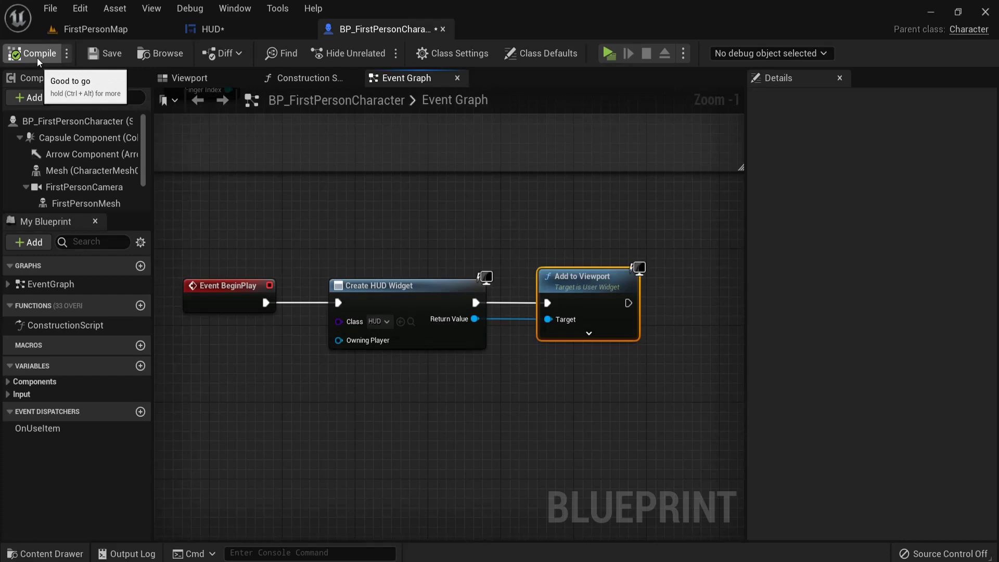
Step: Playtest in a preview window, walking forward and firing the rifle at the wall, then stop with Esc
click(608, 50)
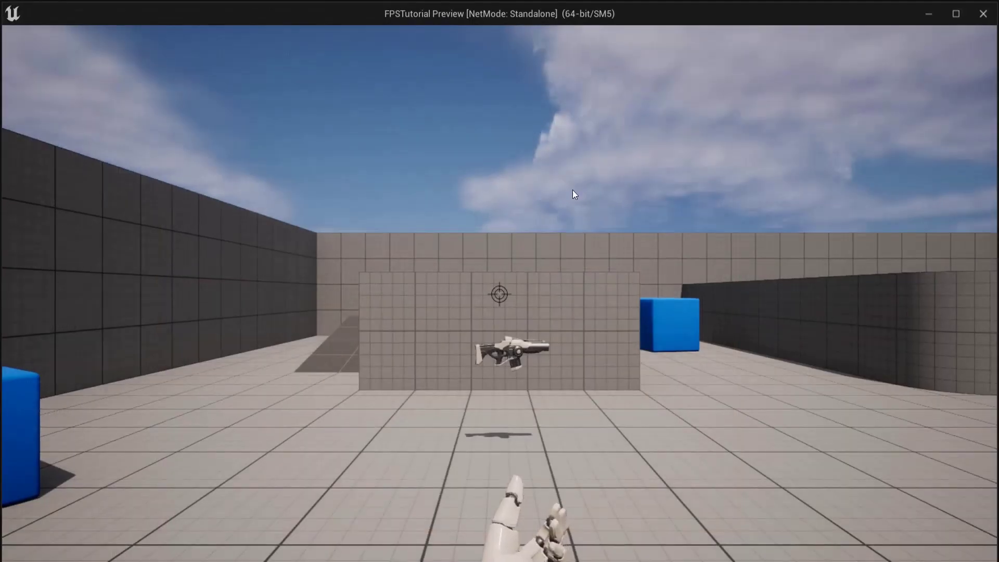
key(w)
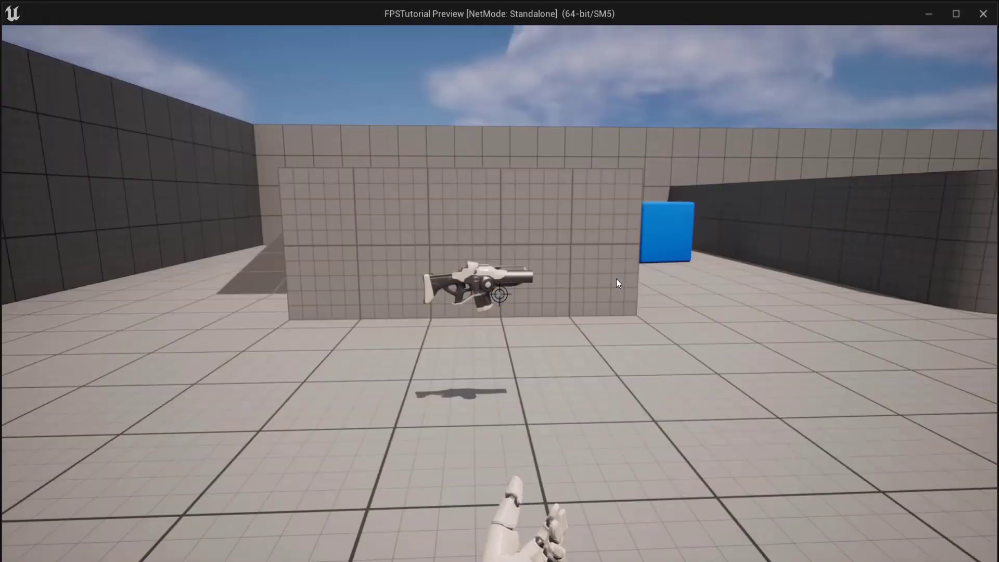
click(604, 265)
click(959, 131)
click(959, 132)
click(959, 131)
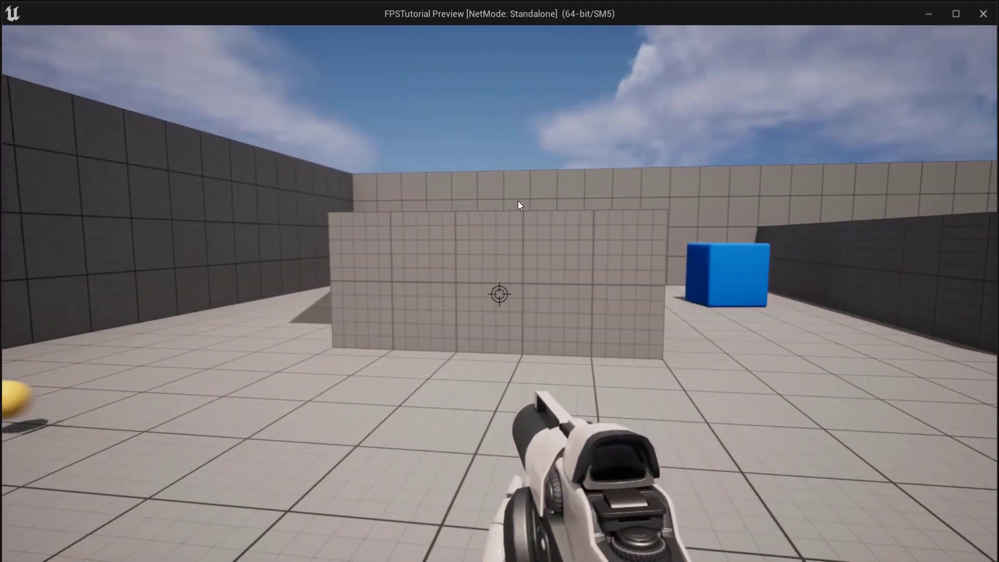
key(Escape)
Step: Resize the crosshair image Image_107 to 40 × 40, recentre it on the anchor, and compile the widget
click(234, 29)
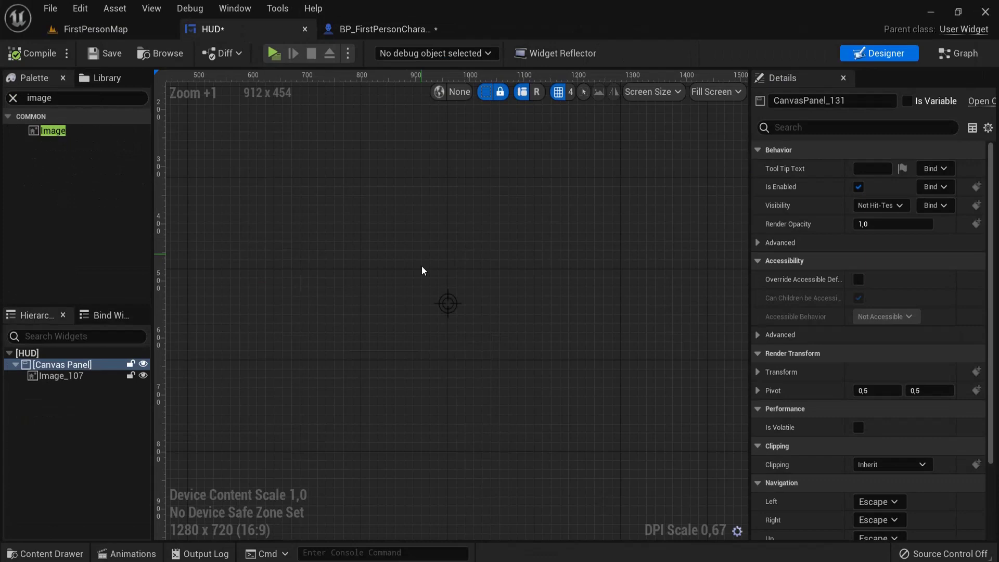
click(442, 299)
scroll(432, 297, up, 13)
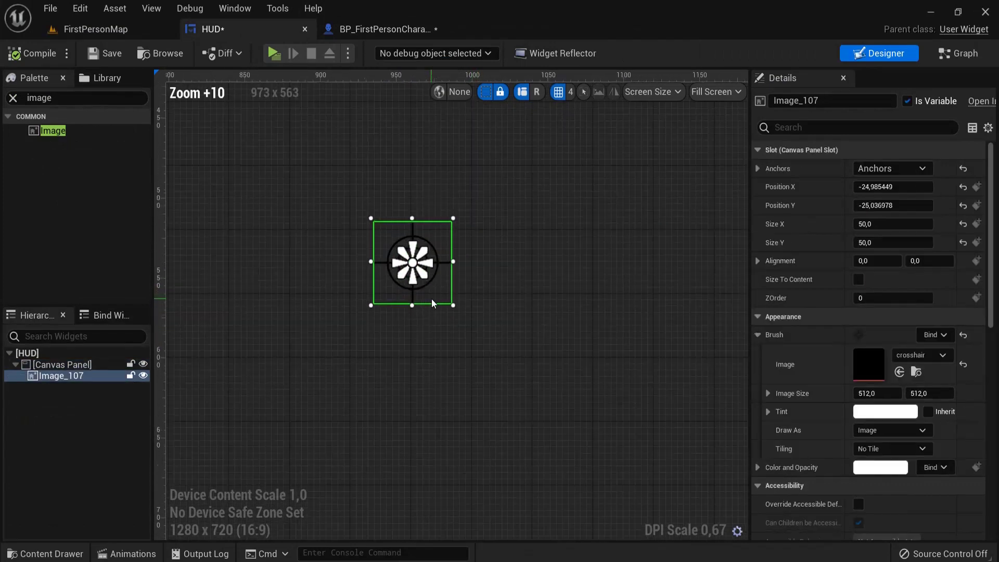
scroll(429, 289, up, 2)
drag(473, 301, 428, 254)
text(40)
click(883, 243)
text(40)
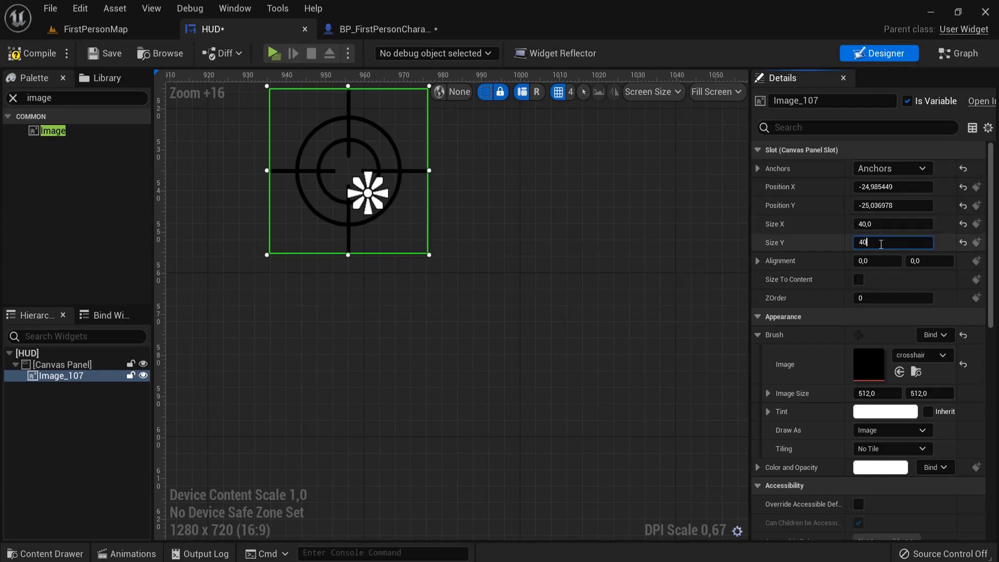
key(Return)
drag(333, 143, 348, 161)
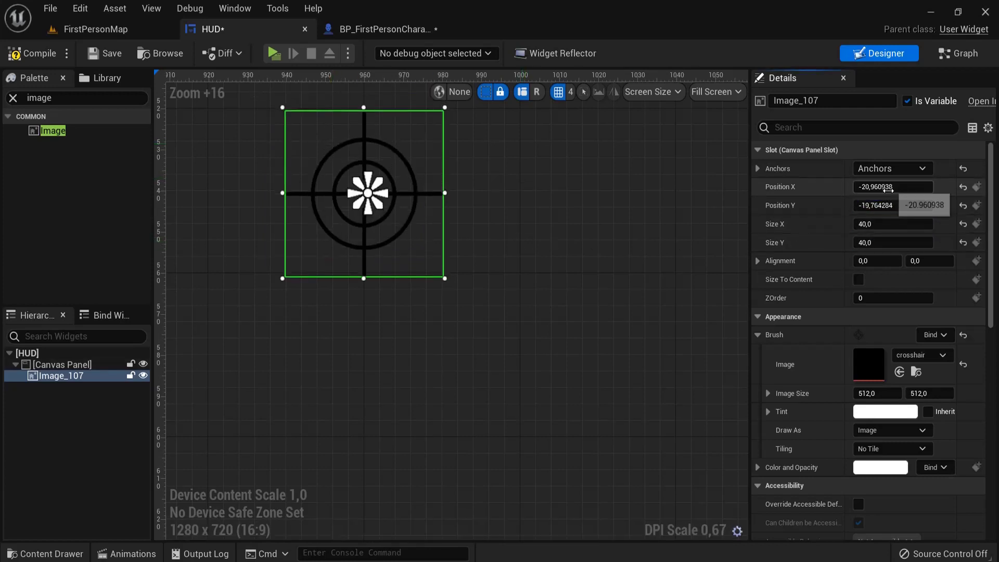
click(23, 58)
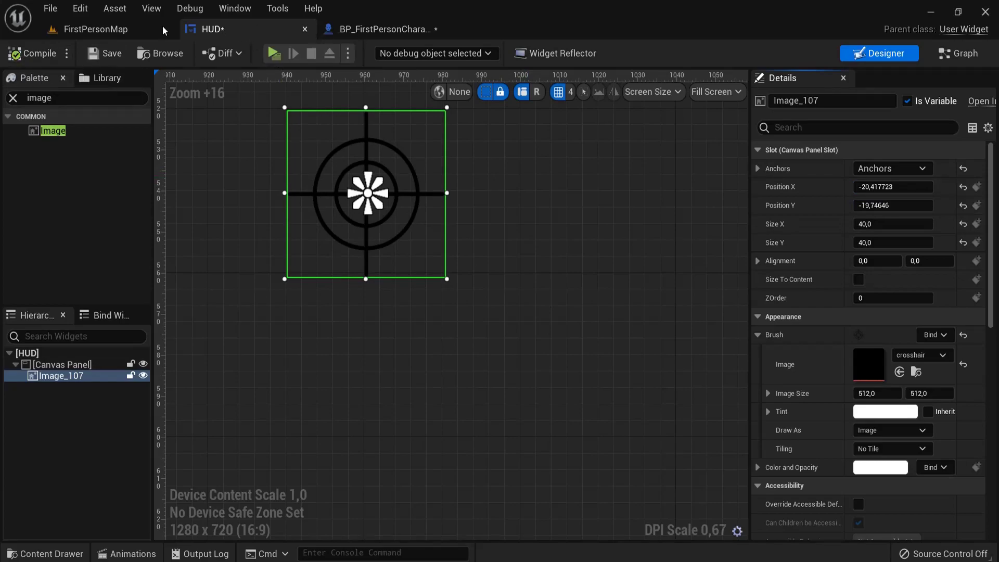
click(163, 30)
click(286, 52)
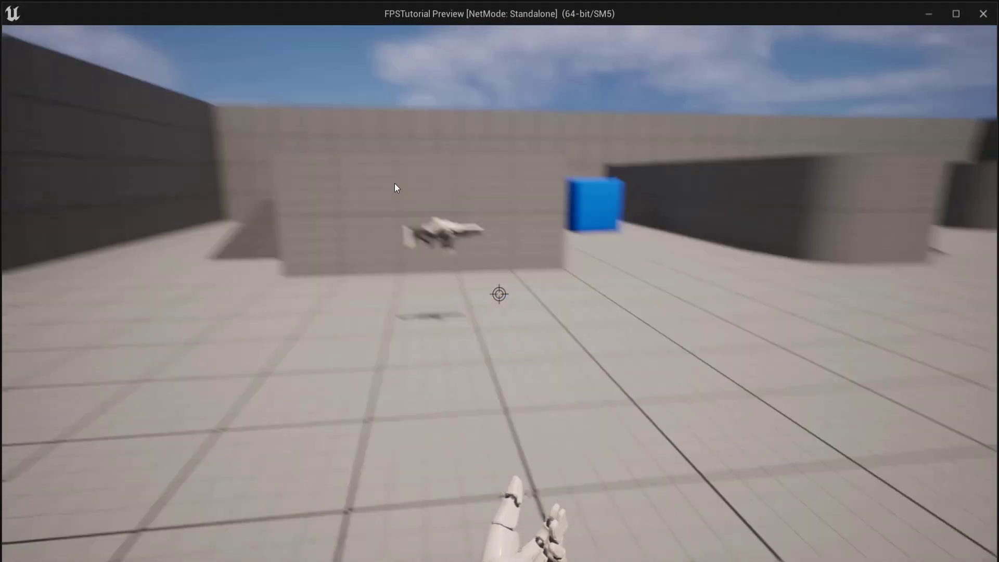
key(w)
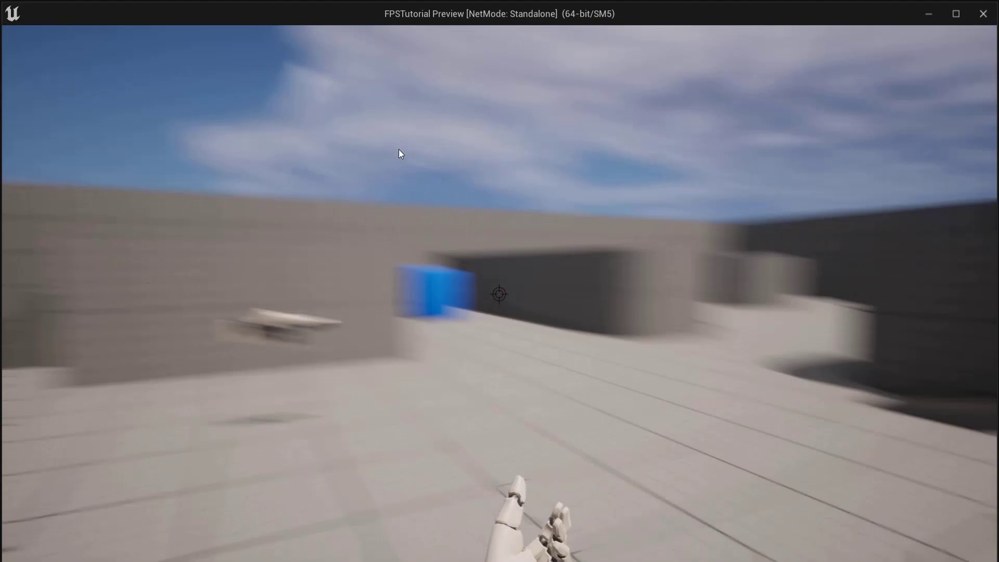
key(Escape)
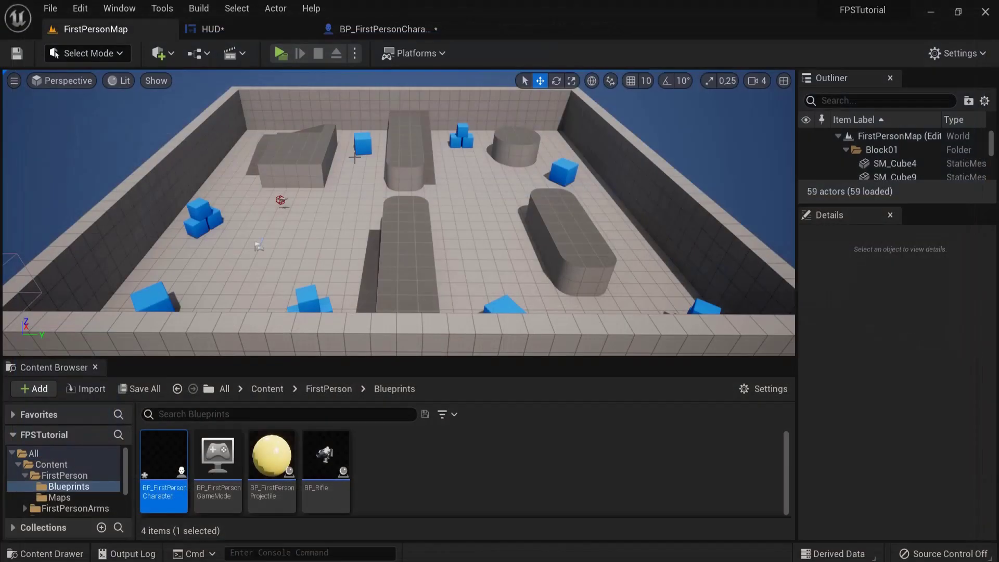
click(364, 29)
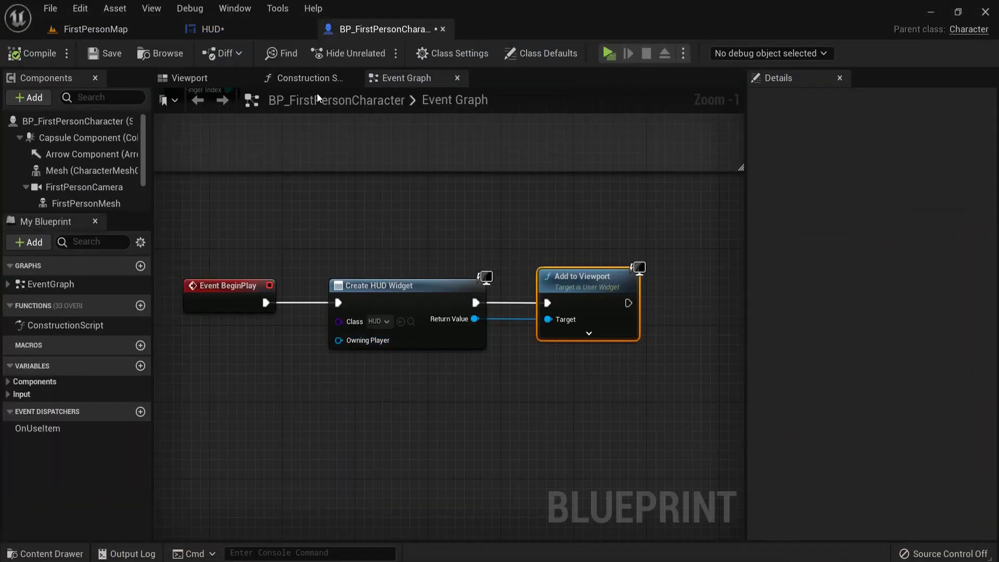
click(379, 286)
Step: In the HUD designer, frame the whole screen area and delete the old crosshair image
click(218, 29)
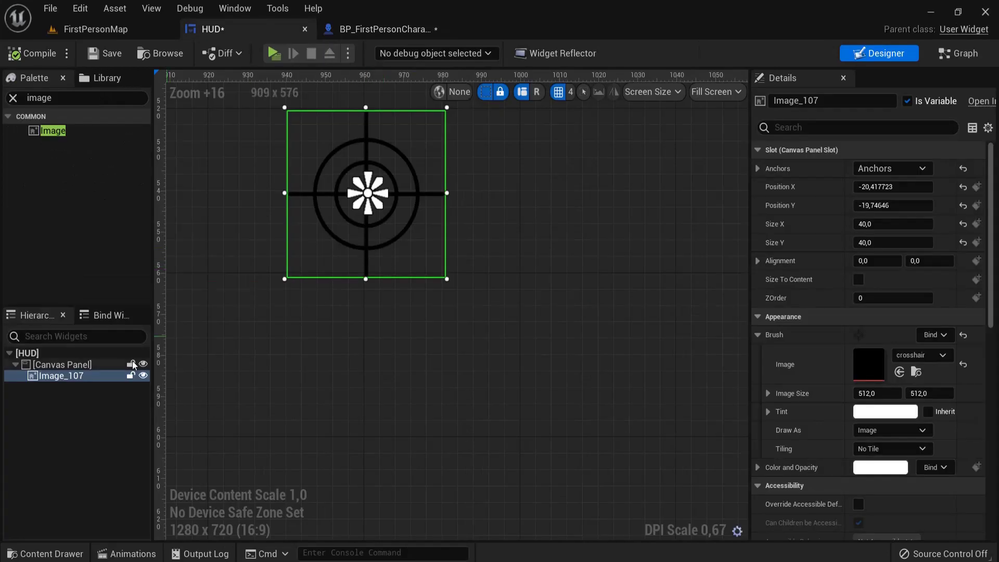
right_drag(410, 310, 565, 417)
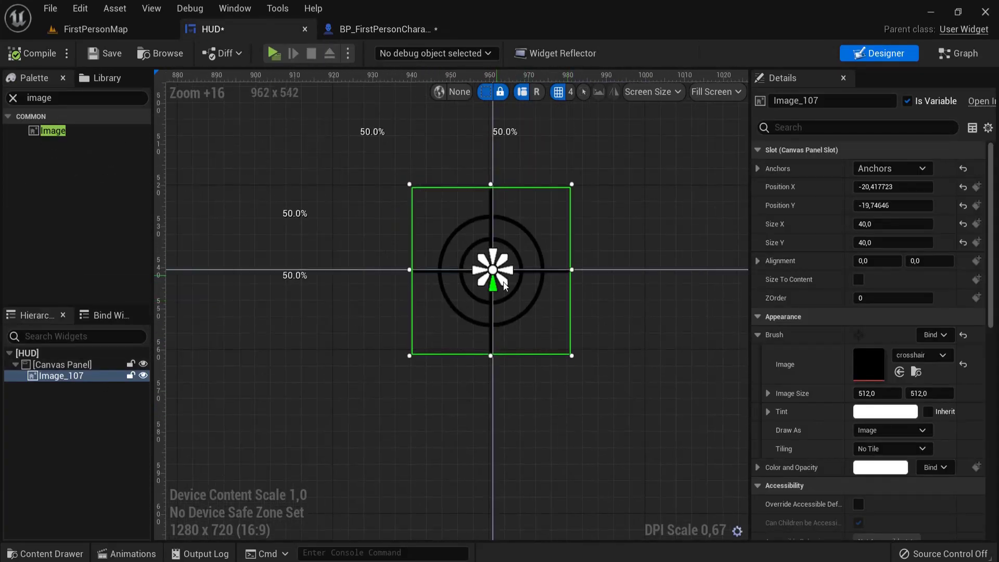
scroll(521, 319, down, 10)
scroll(522, 323, down, 10)
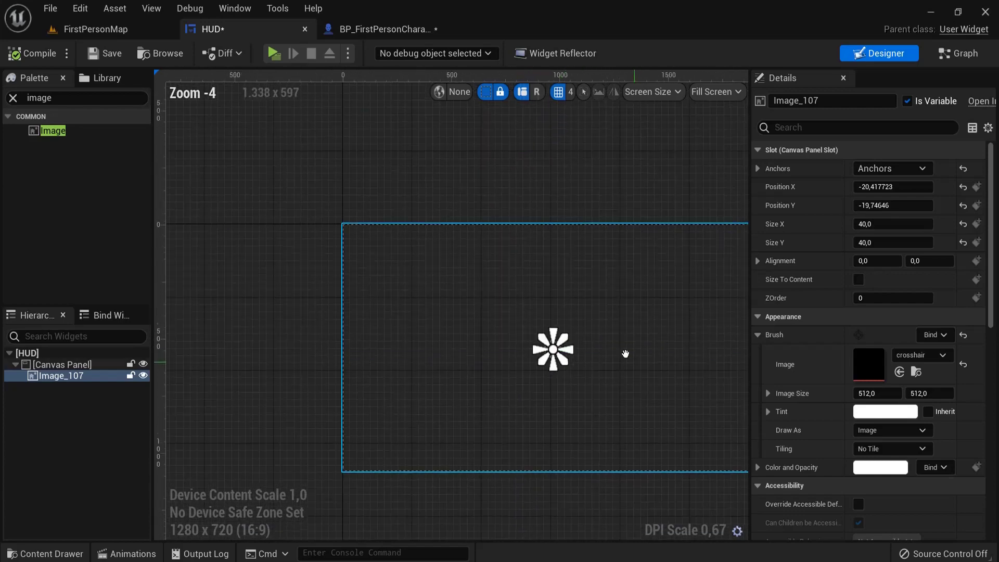
right_drag(562, 412, 504, 319)
key(Delete)
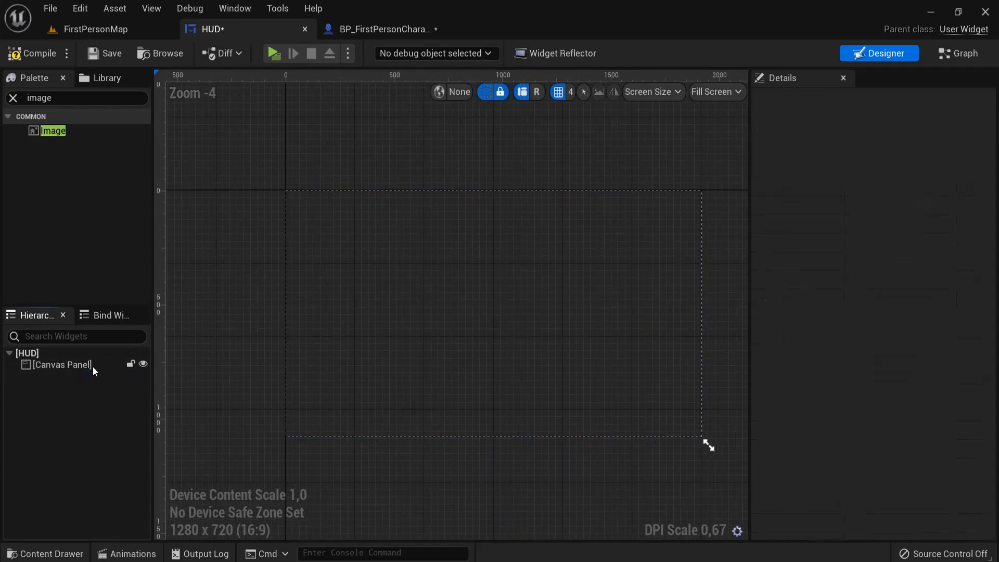
Step: Add a new 100×30 Image to the Canvas Panel and anchor it at screen centre
drag(53, 131, 68, 364)
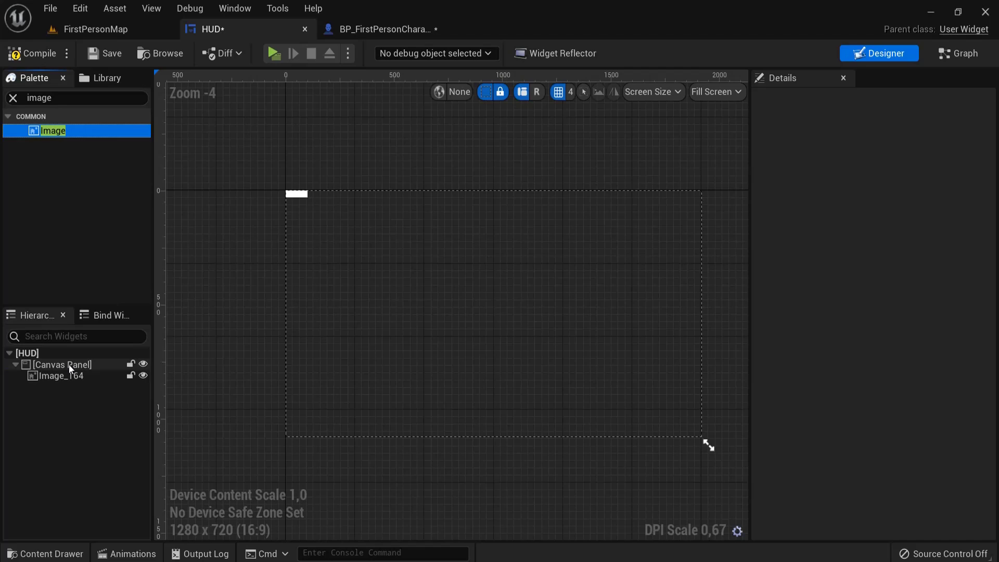
drag(306, 195, 447, 323)
scroll(466, 333, up, 2)
scroll(466, 327, down, 2)
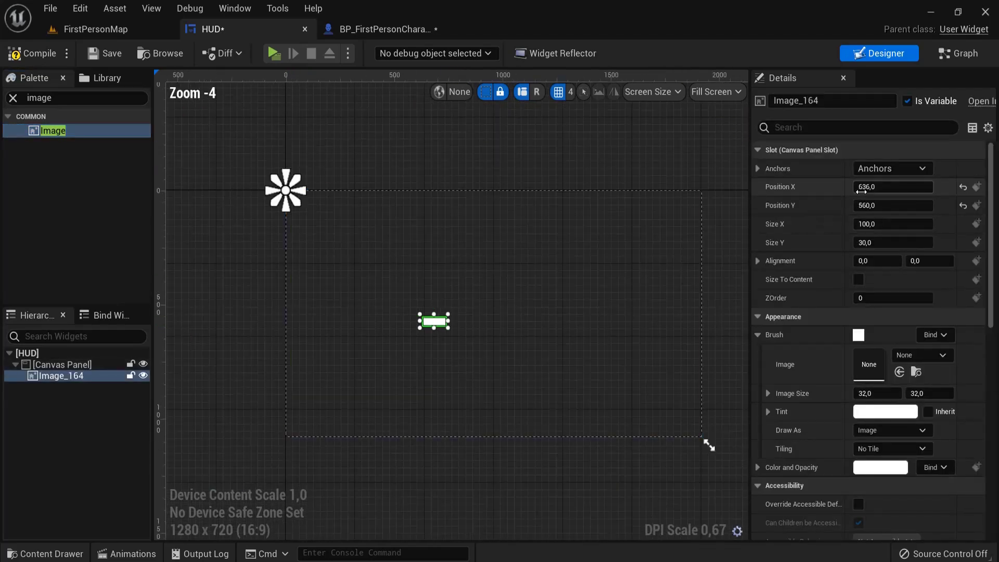
click(876, 168)
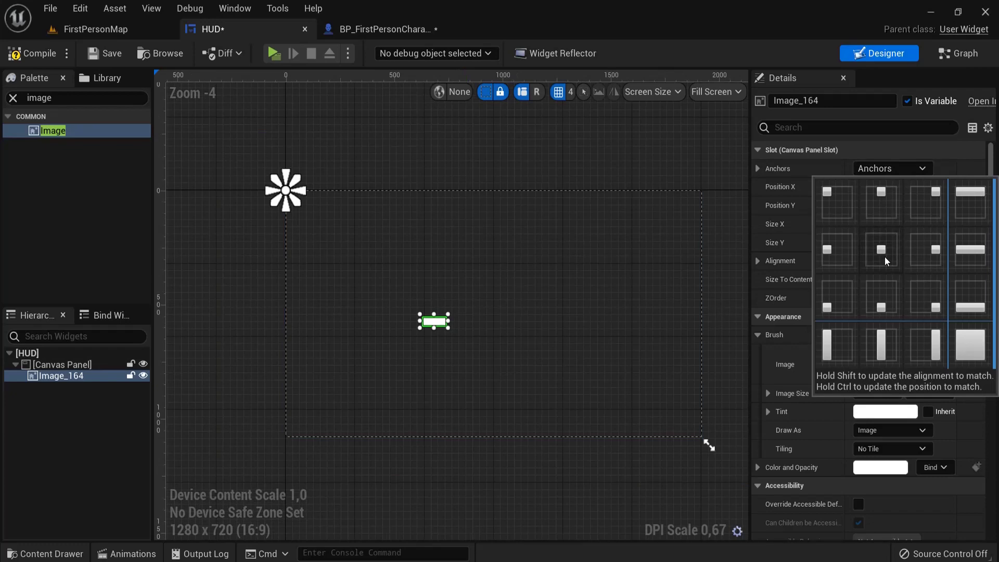
ctrl+click(884, 257)
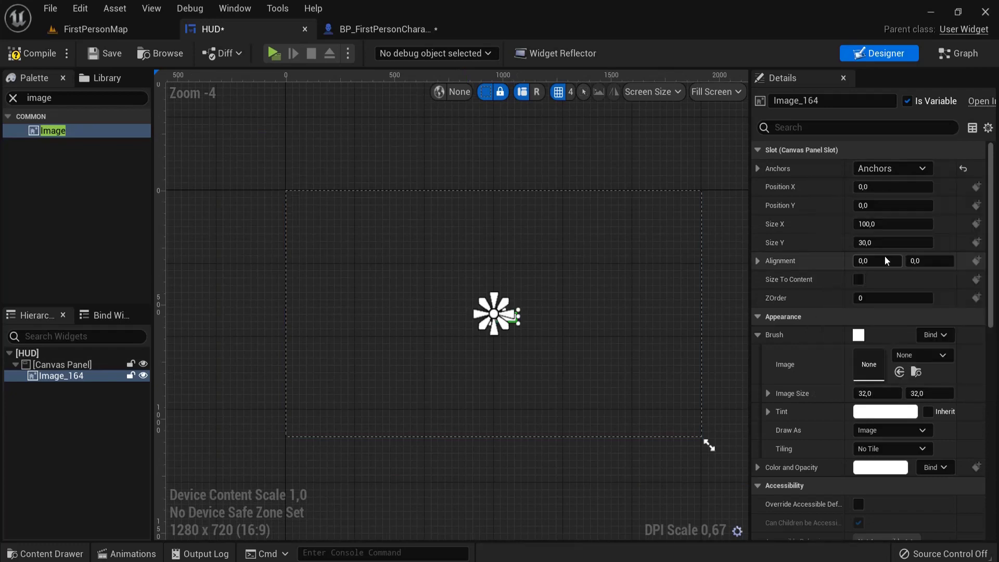
Step: Duplicate the image three times with Ctrl+D, creating Image, Image_1 and Image_2
click(61, 377)
key(ctrl+d)
key(ctrl+d)
key(ctrl+d)
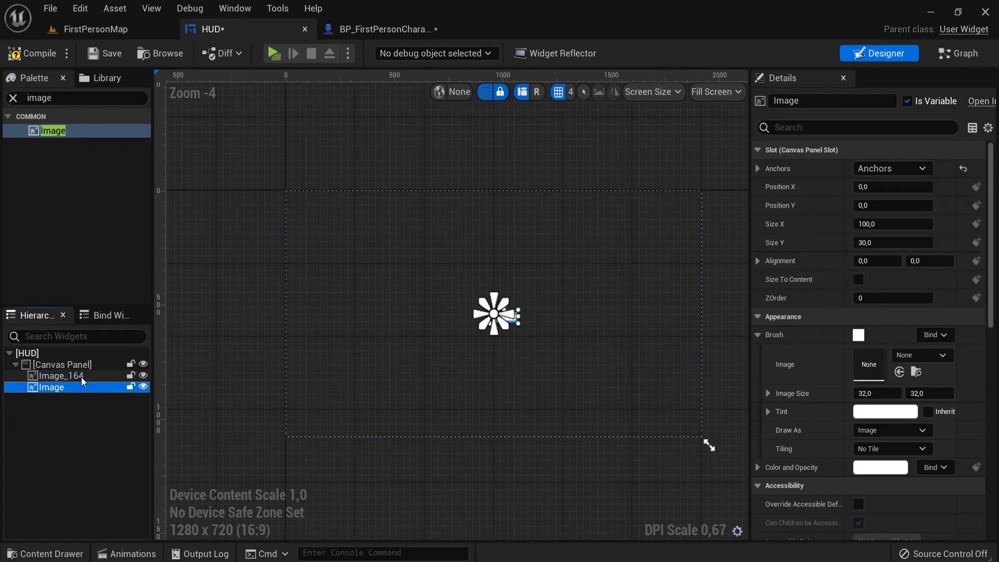
click(67, 399)
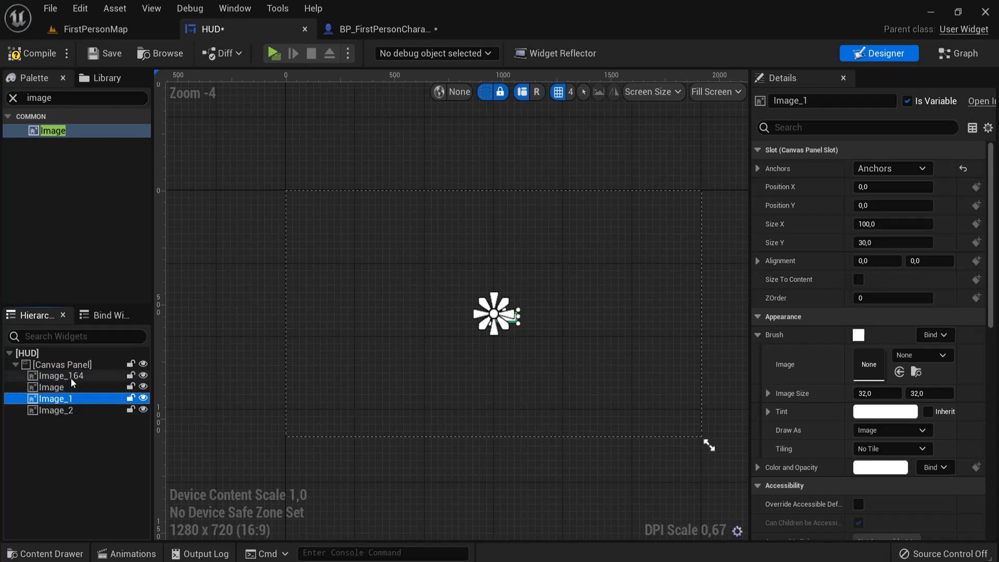
click(72, 411)
scroll(507, 342, up, 13)
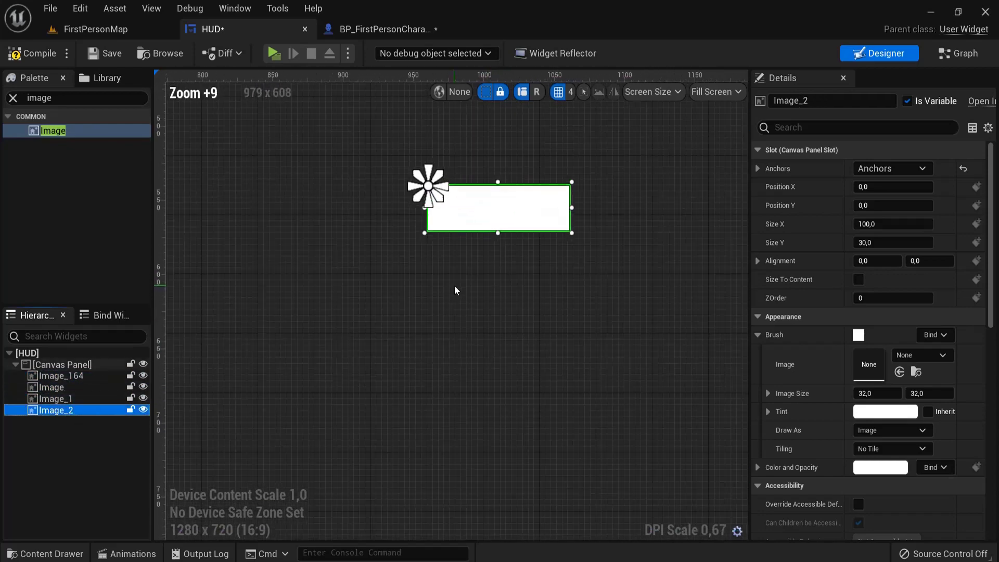
Step: Place bars left, right and below the centre, and delete the original Image_164
right_drag(398, 273, 488, 371)
scroll(488, 371, up, 2)
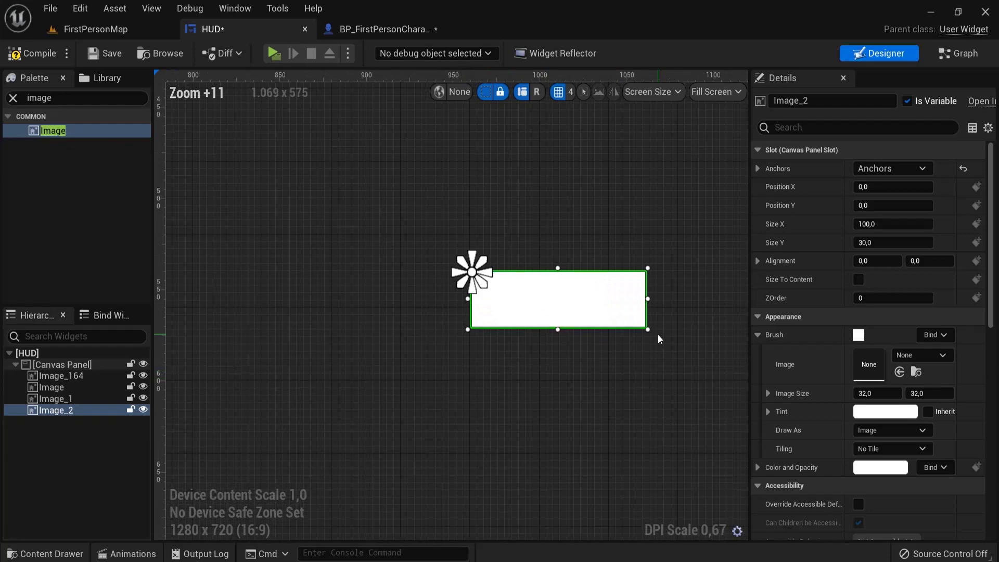
drag(604, 302, 373, 279)
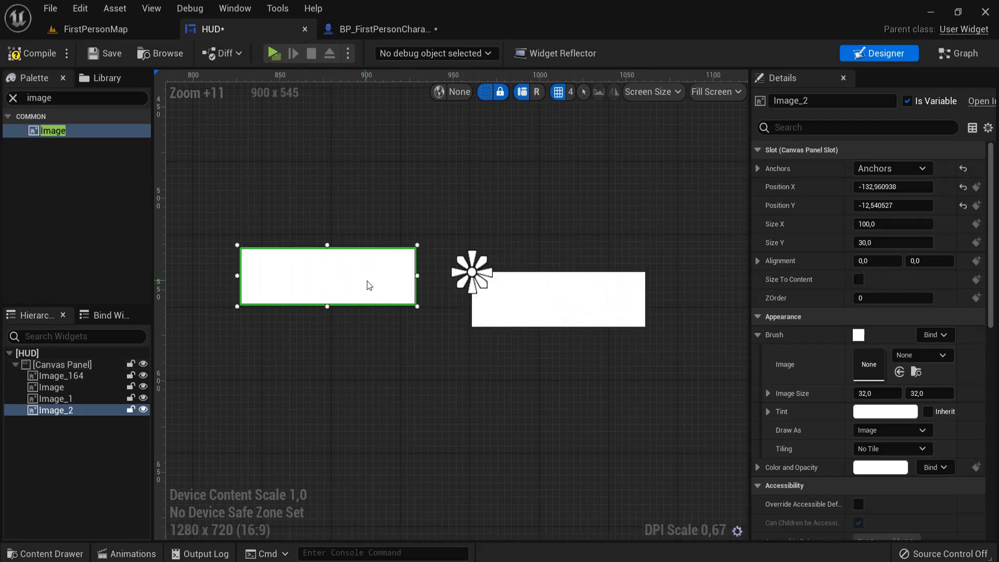
drag(568, 299, 588, 277)
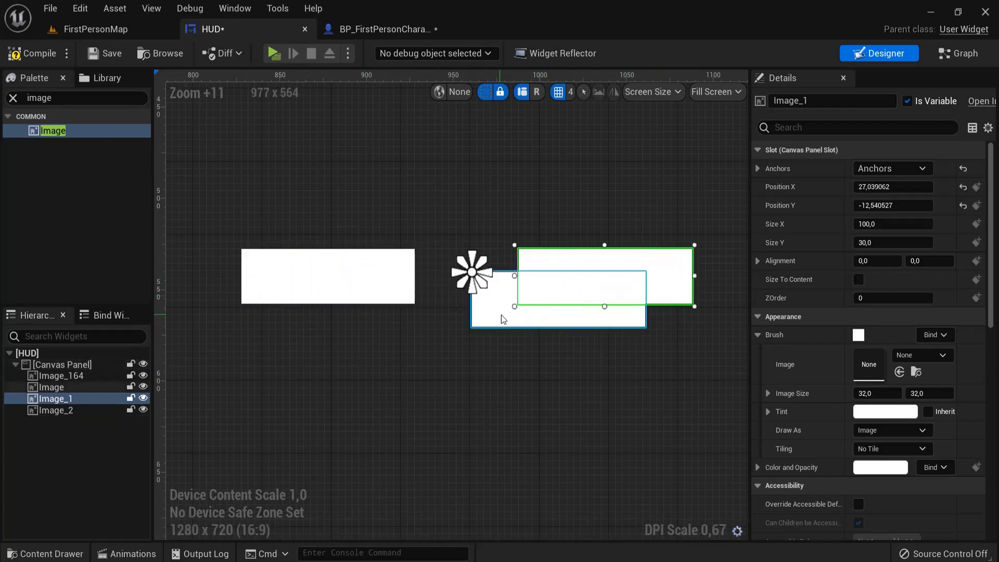
drag(501, 316, 476, 422)
click(559, 317)
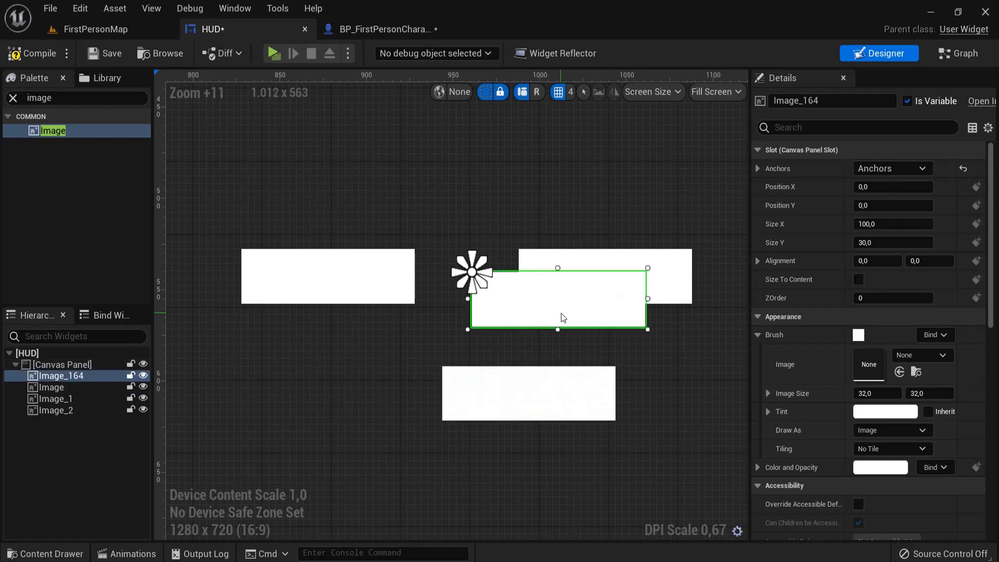
key(Delete)
Step: Make the bottom bar tall and narrow, then duplicate it as the top bar above centre
click(595, 422)
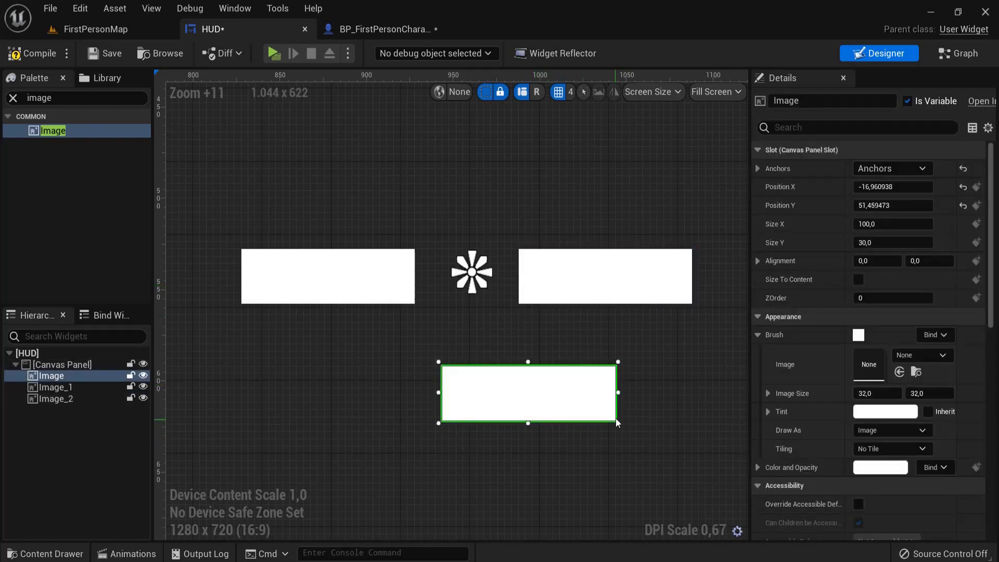
drag(616, 423, 492, 520)
drag(475, 486, 480, 464)
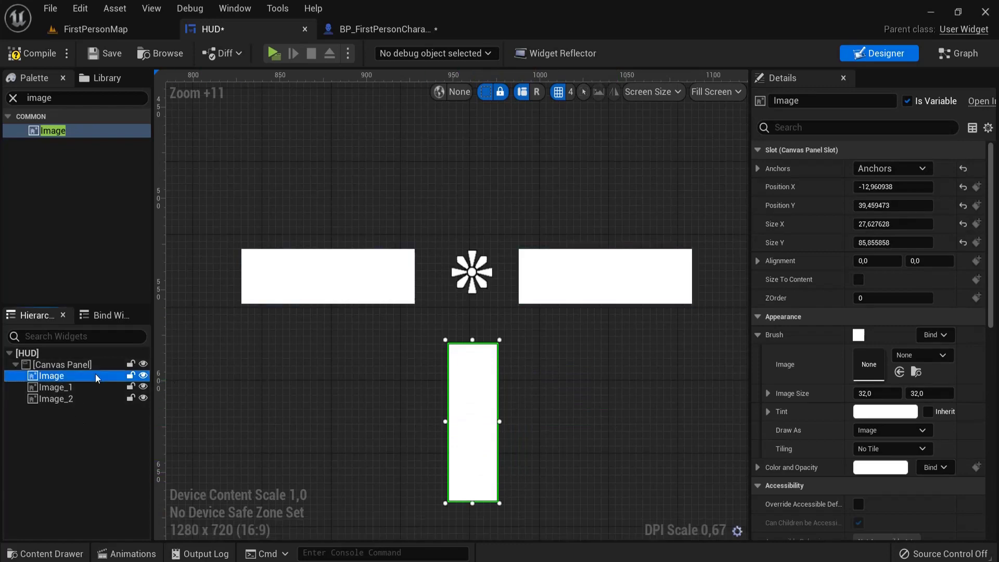
key(ctrl+d)
drag(472, 394, 492, 152)
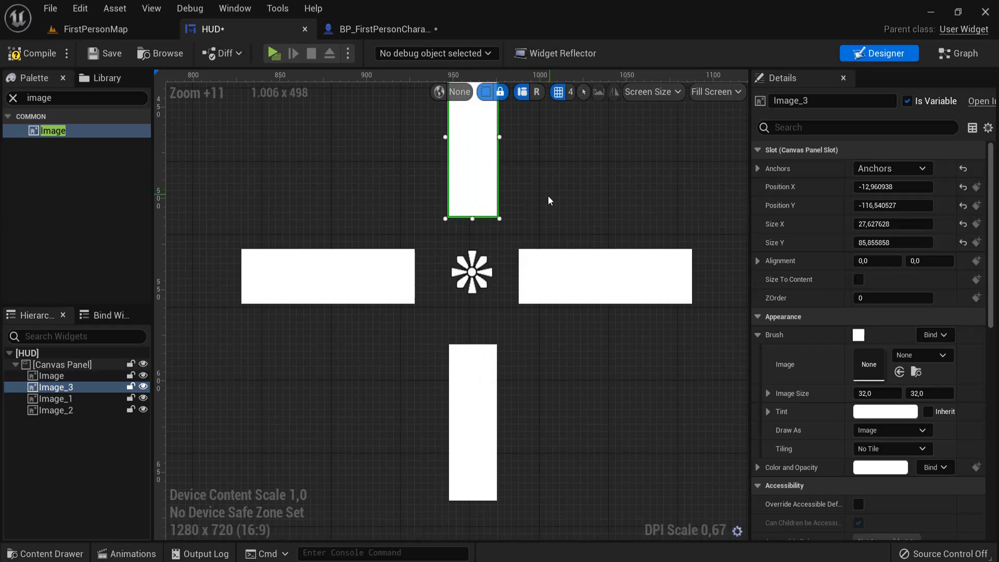
Step: Compile the HUD widget and playtest to check the plus-shaped crosshair in game
click(32, 53)
click(273, 53)
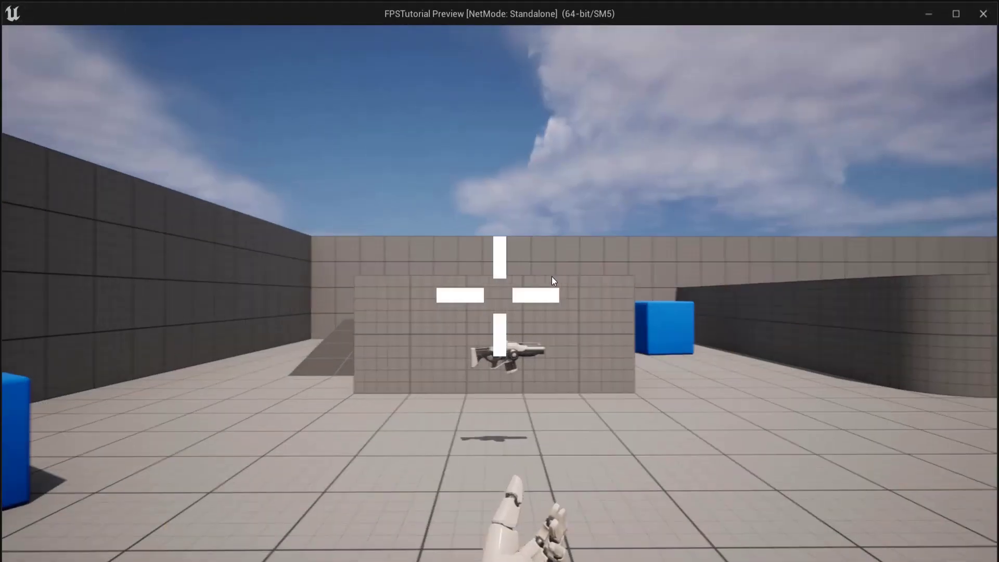
key(w)
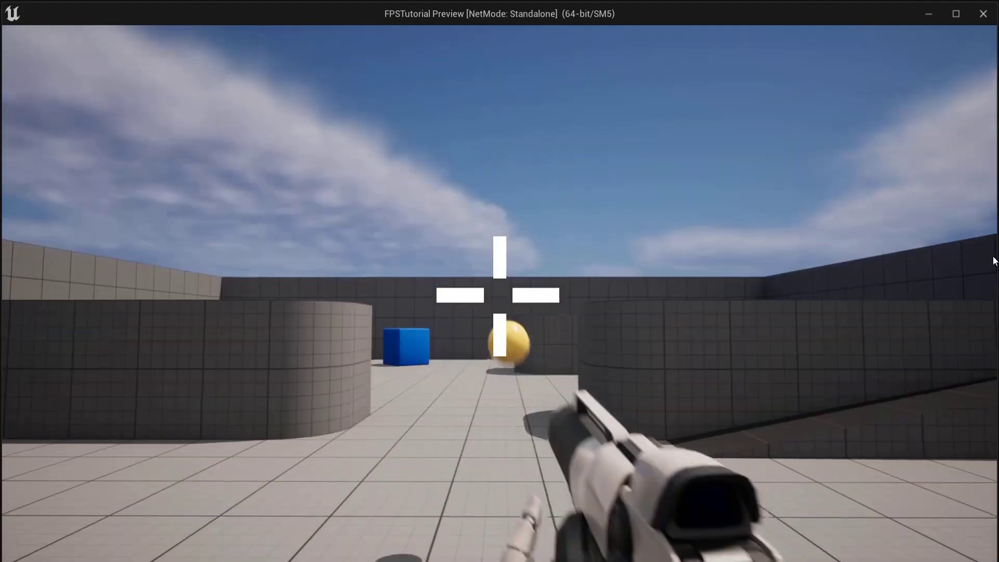
key(w)
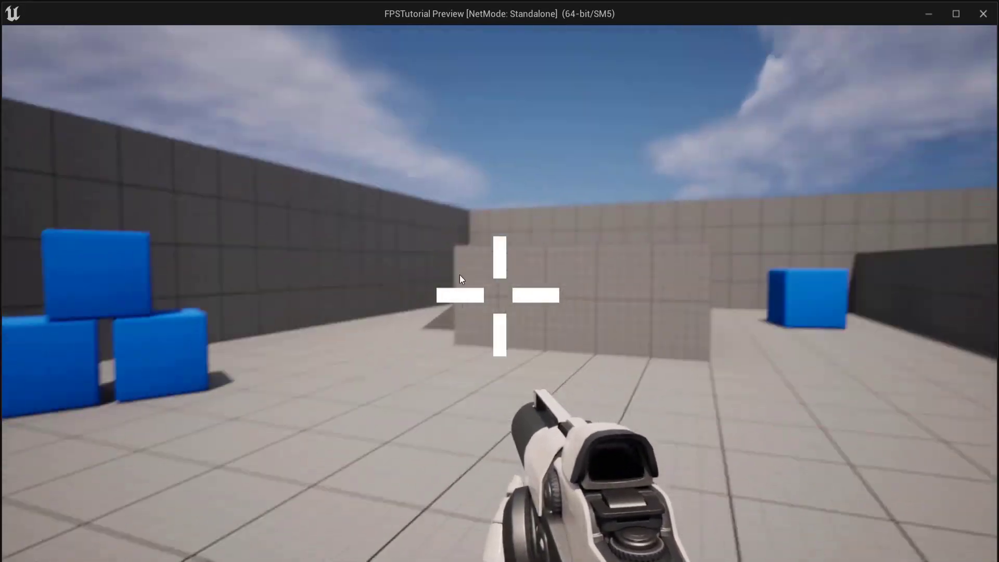
key(Escape)
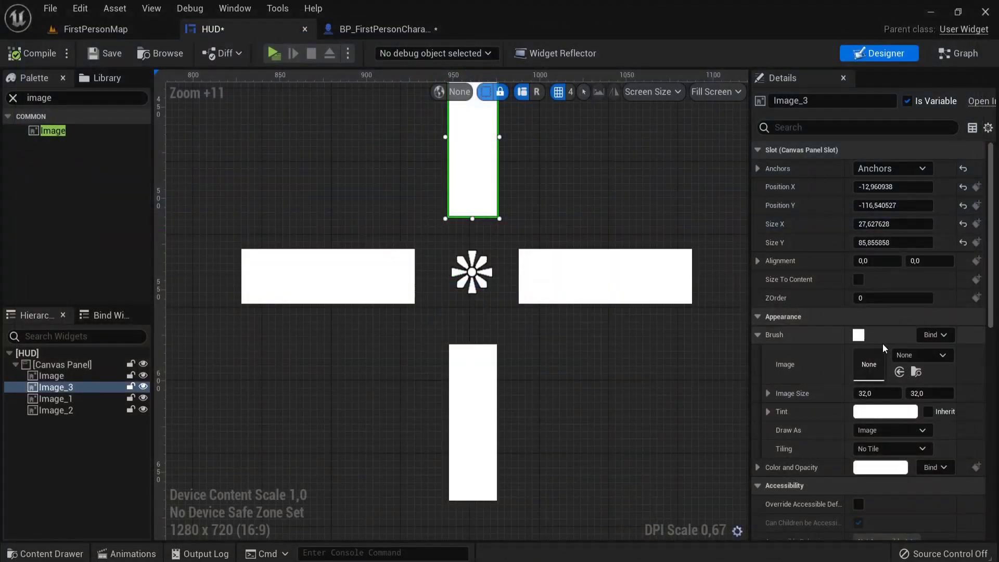
Step: Set the top crosshair bar's Tint to red
click(867, 412)
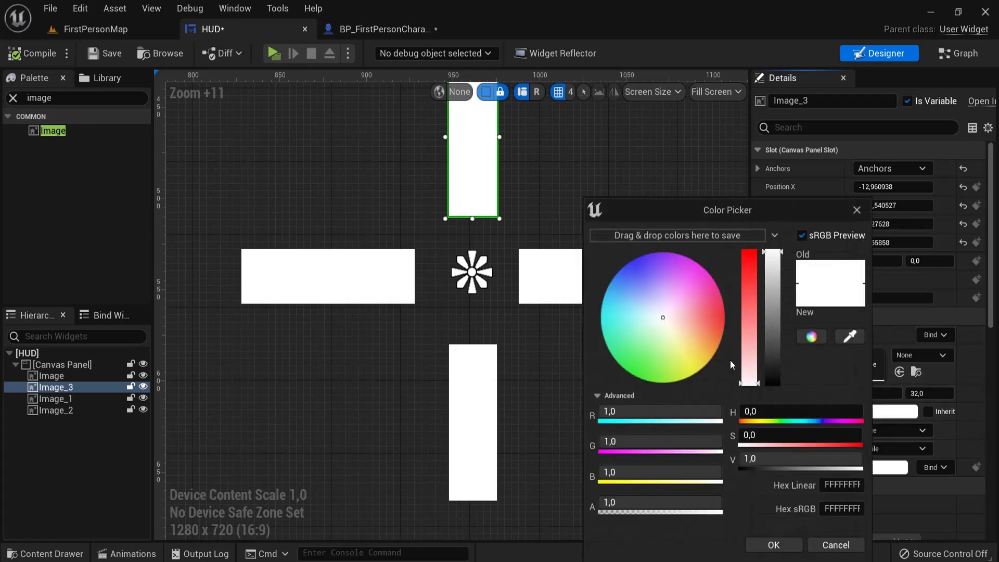
click(697, 343)
click(725, 322)
click(774, 545)
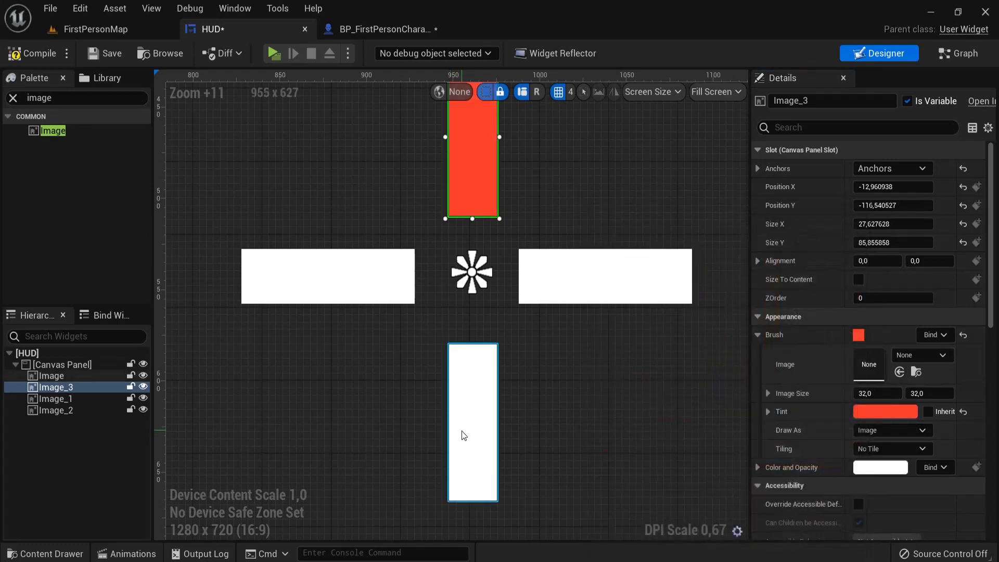
Step: Select the bottom crosshair bar and set its Tint to purple
click(461, 431)
click(901, 412)
click(684, 257)
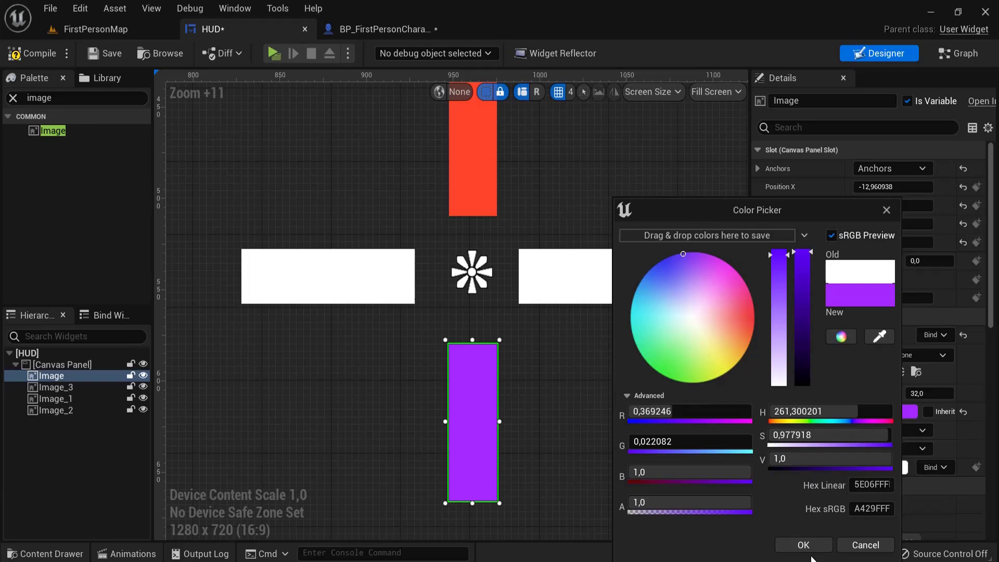
click(801, 541)
click(275, 54)
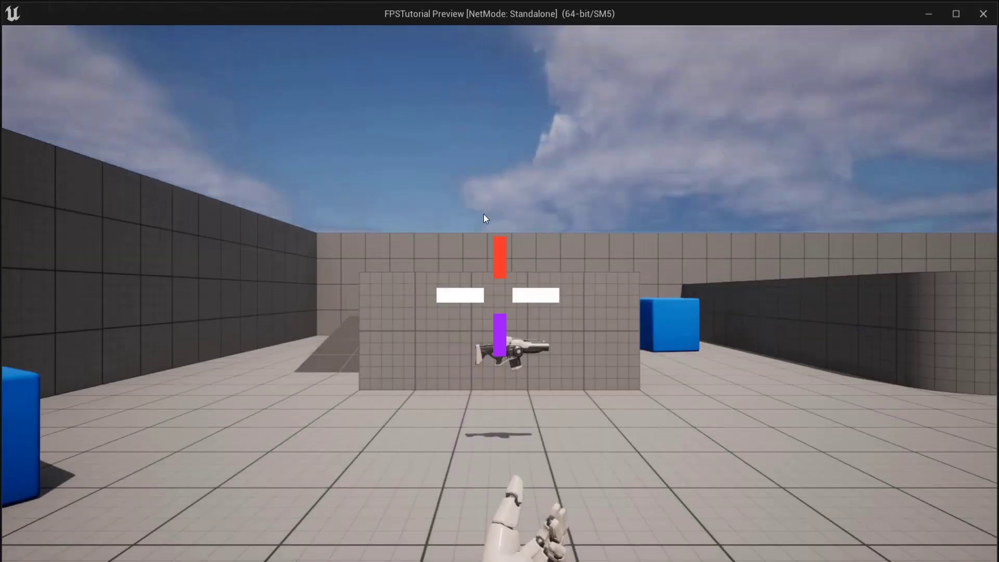
key(w)
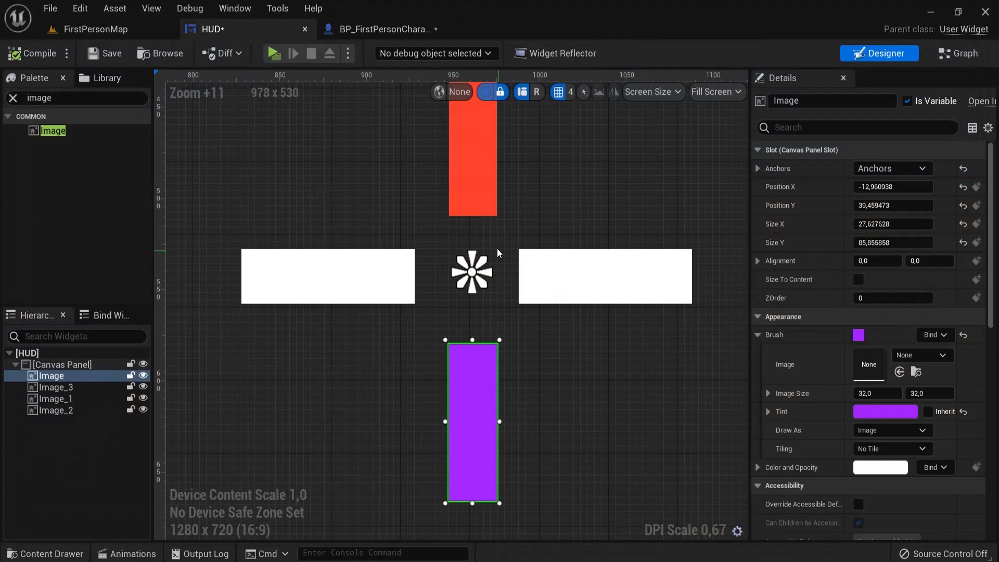
scroll(498, 248, down, 5)
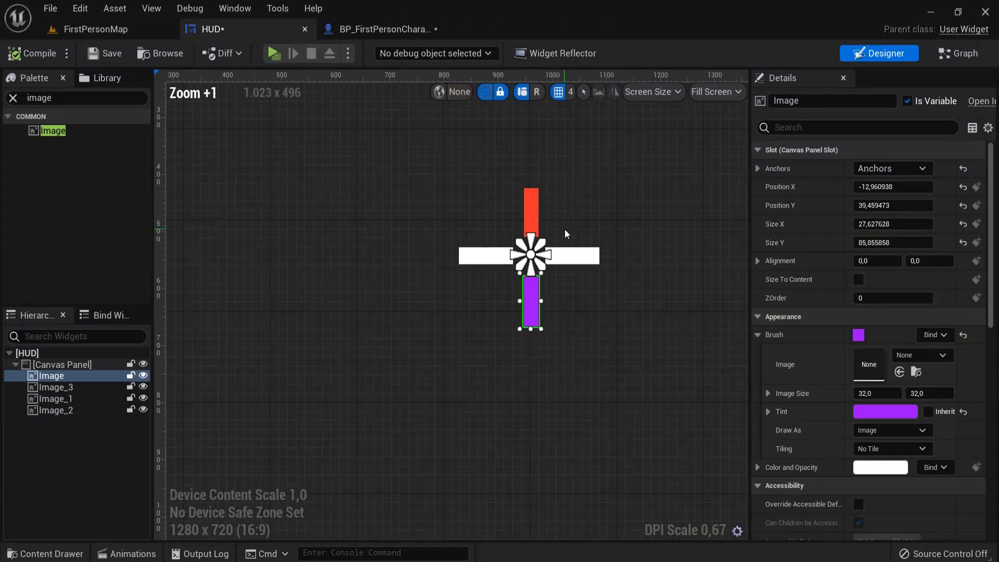
right_drag(599, 231, 489, 305)
click(368, 151)
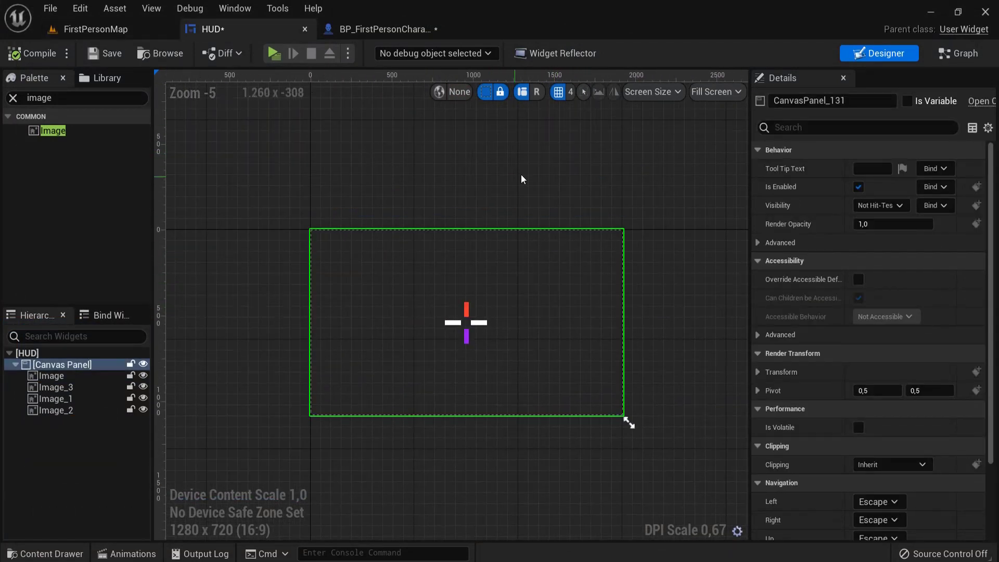
right_drag(374, 175, 398, 161)
scroll(517, 302, up, 9)
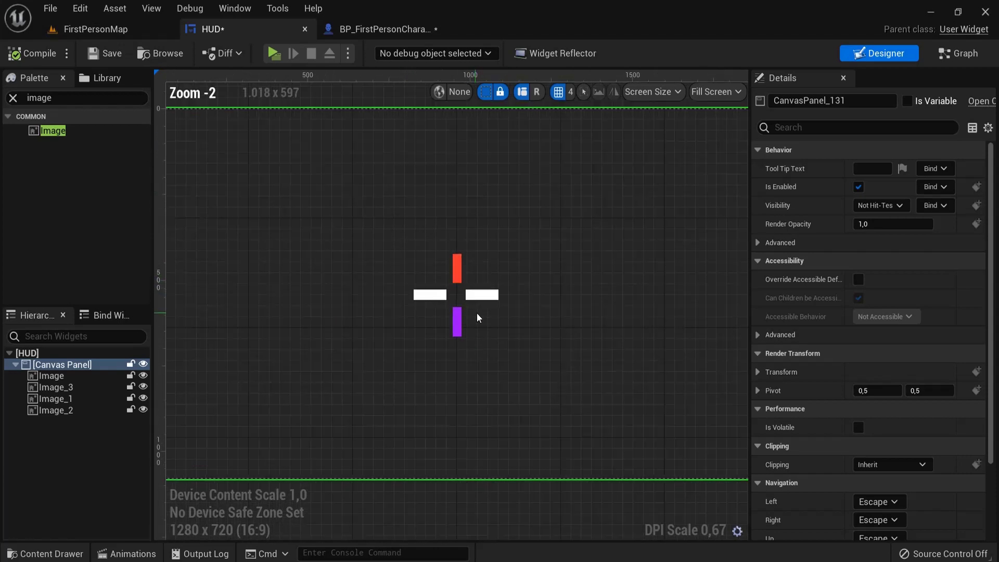